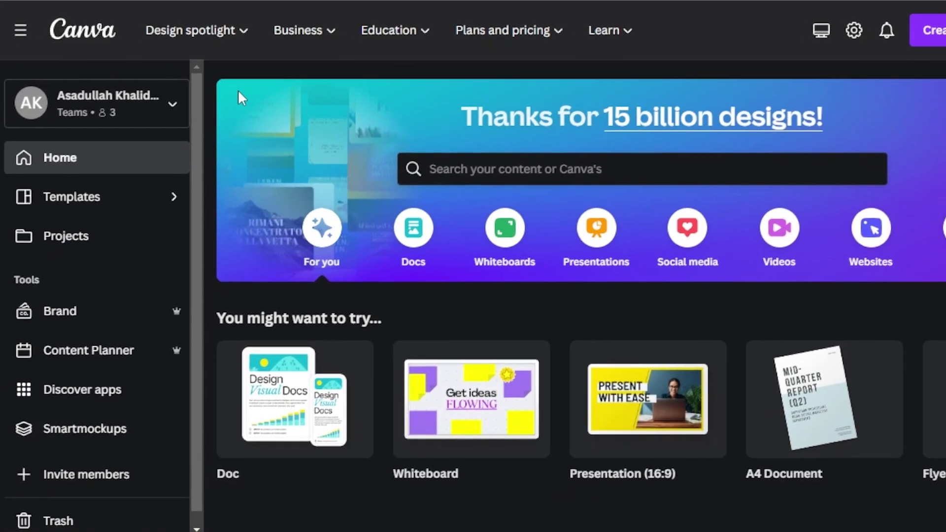
# Step: Search Canva's templates for 'website'
pyautogui.moveTo(94, 47)
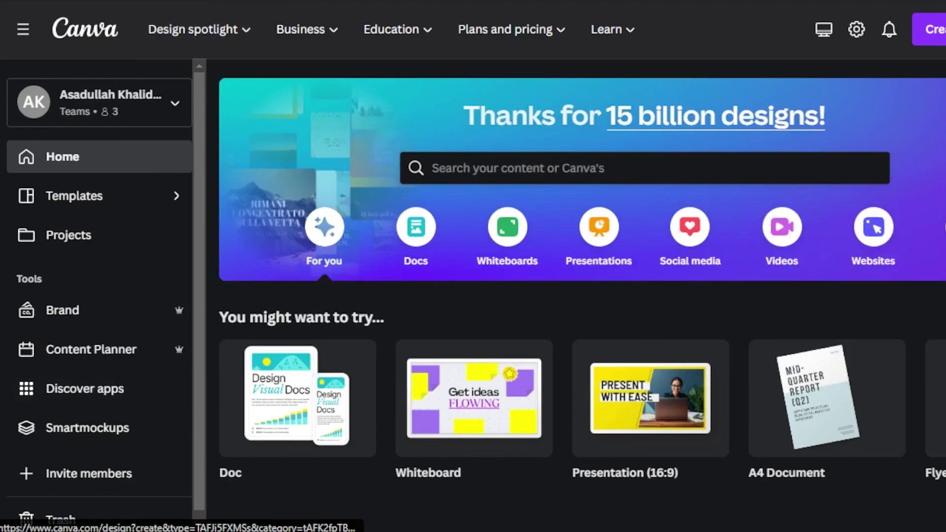
pyautogui.scroll(-10, 581, 296)
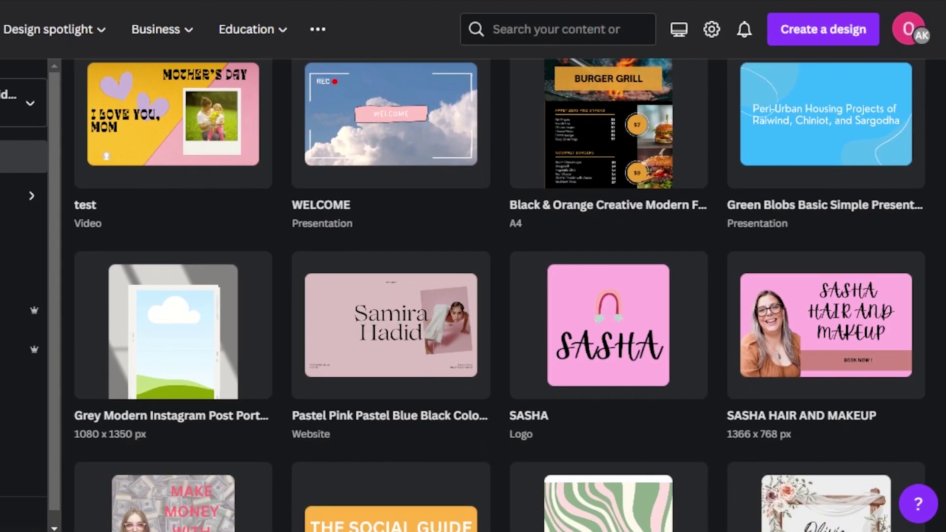
pyautogui.scroll(-3, 500, 296)
pyautogui.scroll(8, 500, 296)
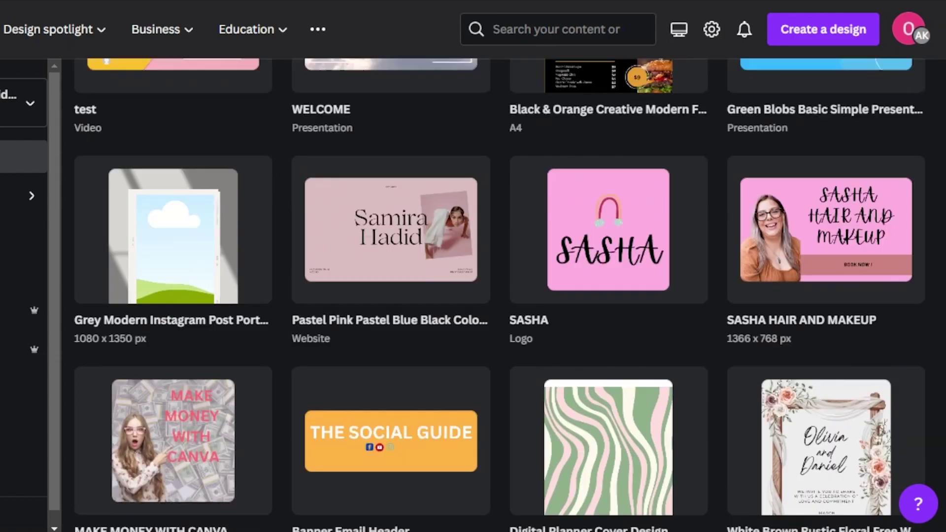
pyautogui.scroll(5, 84, 88)
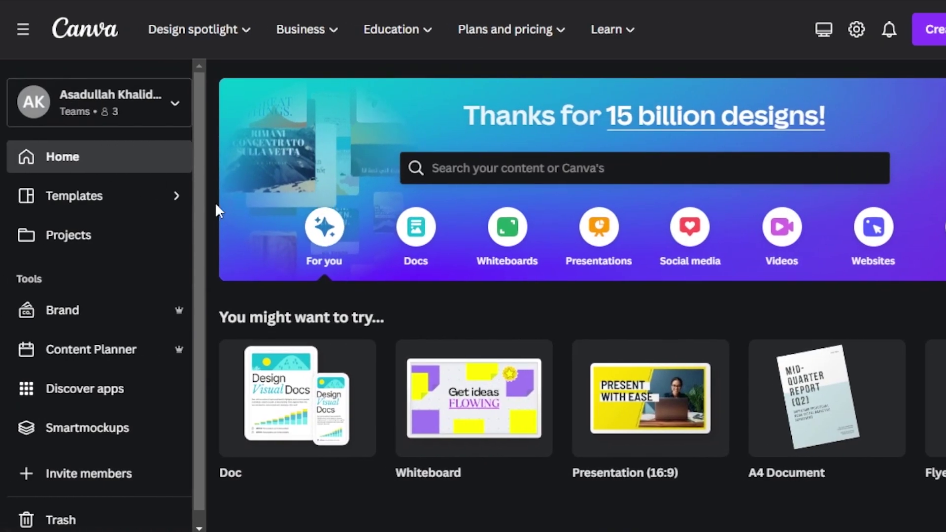
pyautogui.moveTo(197, 135); pyautogui.dragTo(206, 97)
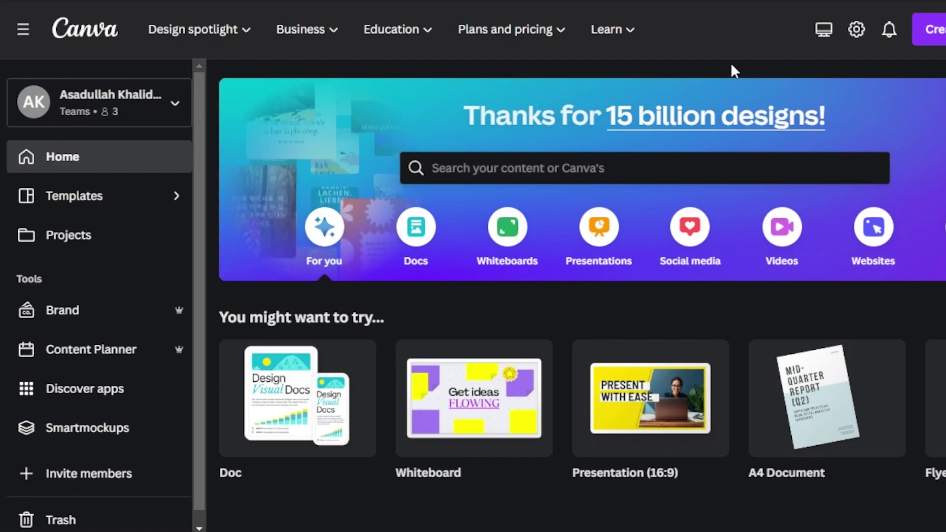
pyautogui.moveTo(245, 43)
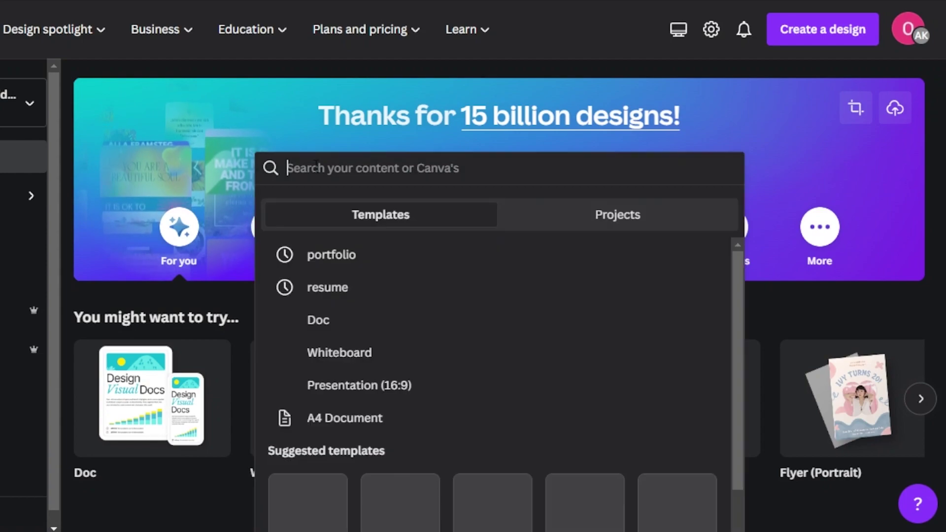
pyautogui.click(330, 167)
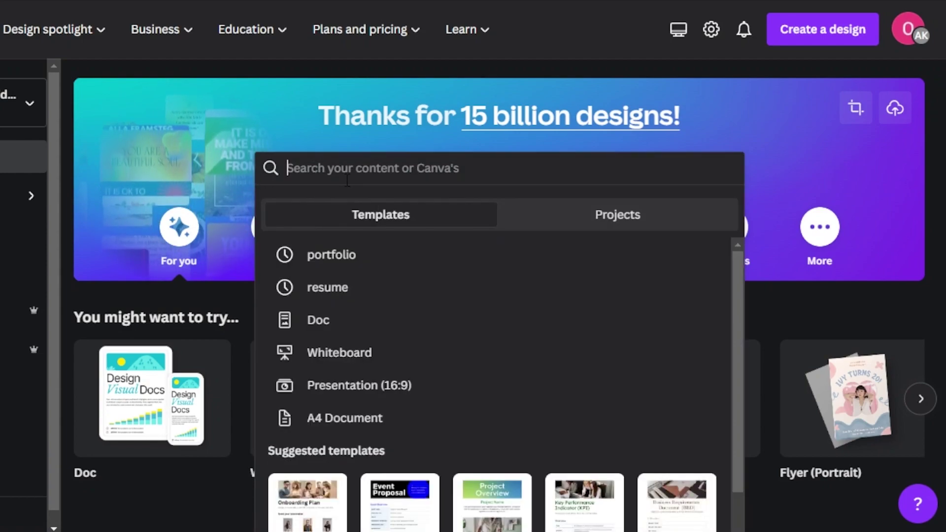
pyautogui.write('website')
pyautogui.press('Return')
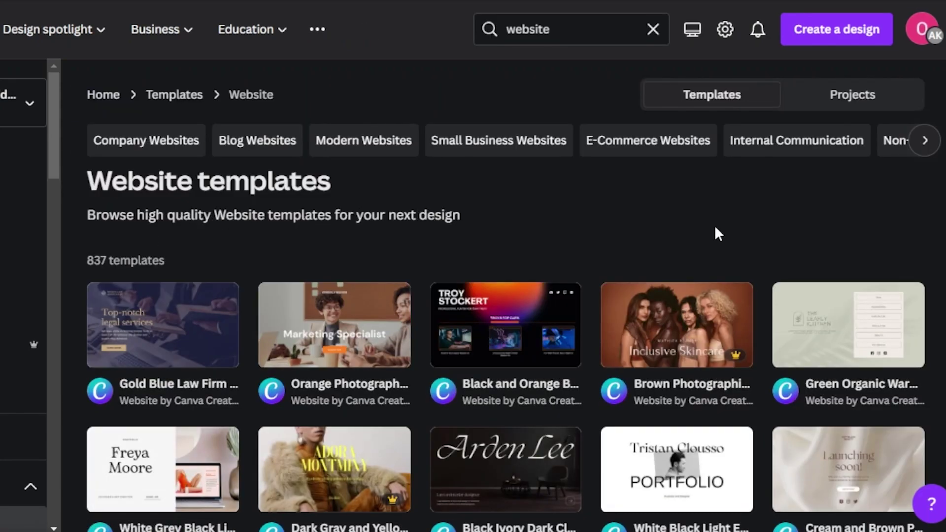
# Step: Filter the website template results to the Portfolio category
pyautogui.scroll(-12, 506, 296)
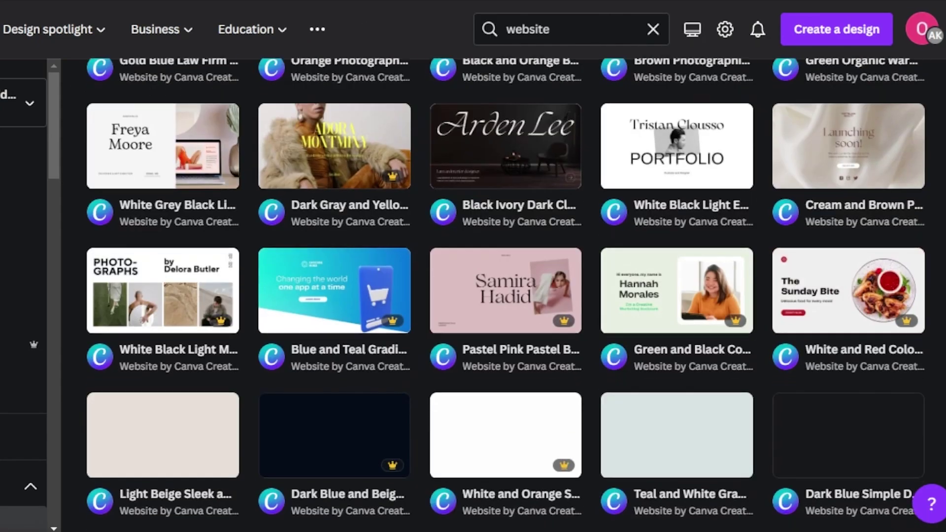
pyautogui.scroll(-10, 506, 295)
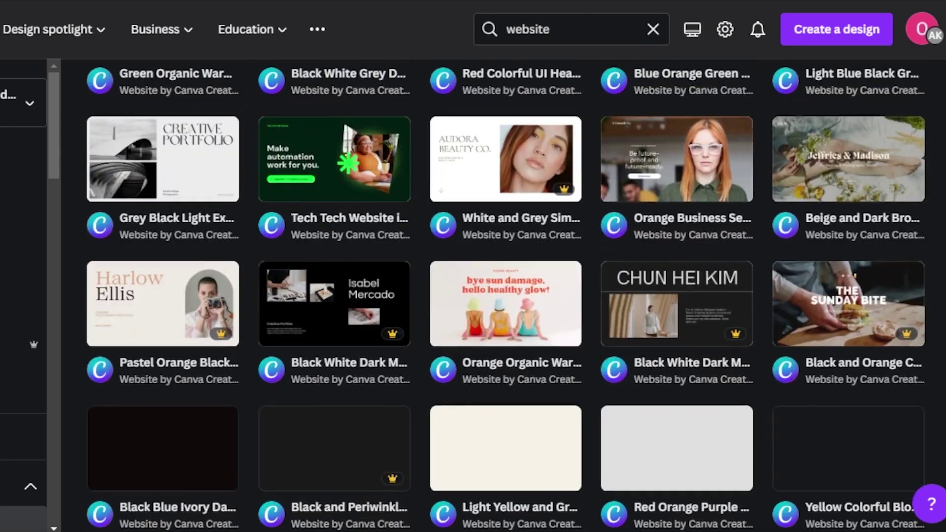
pyautogui.scroll(-6, 506, 296)
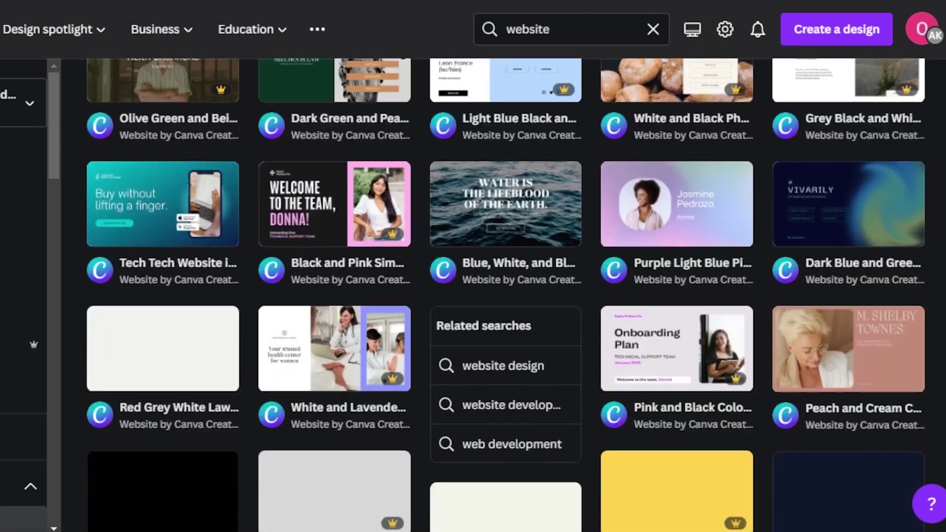
pyautogui.scroll(15, 507, 295)
pyautogui.scroll(10, 506, 295)
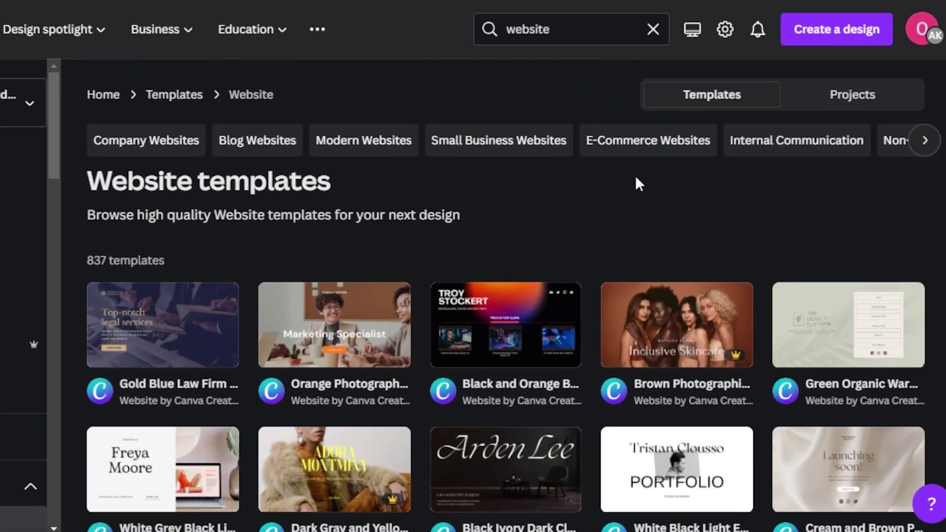
pyautogui.click(923, 142)
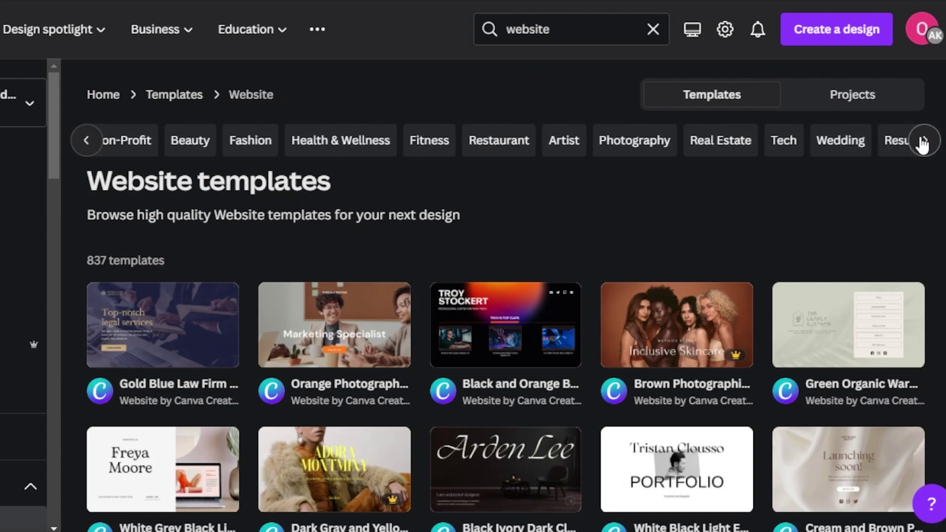
pyautogui.click(923, 142)
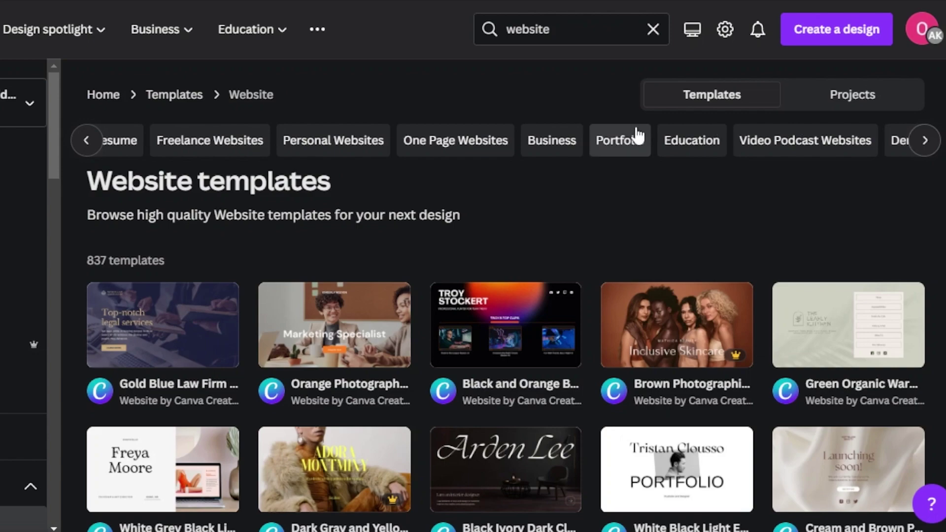
pyautogui.click(631, 143)
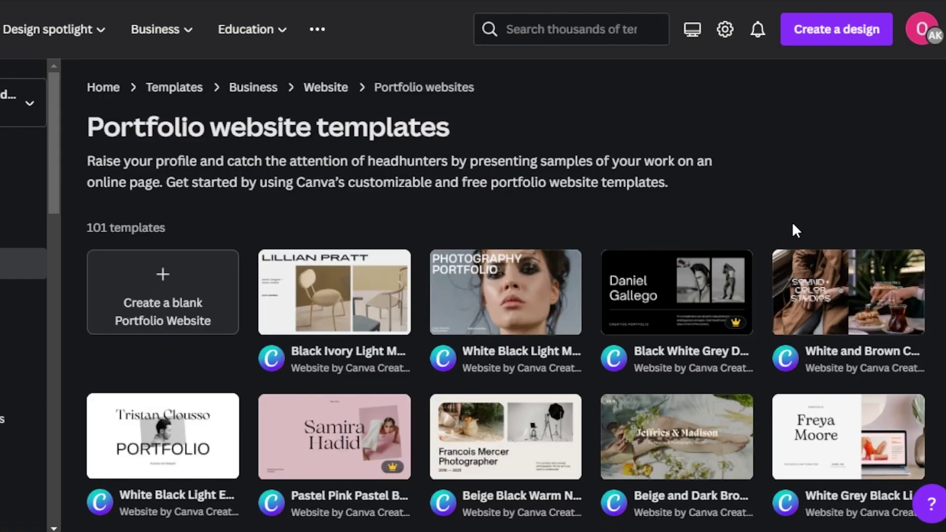
# Step: Open the preview of the Beige Gold Brown Warm Neutral Modern Minimal Photography Portfolio template
pyautogui.scroll(-5, 506, 303)
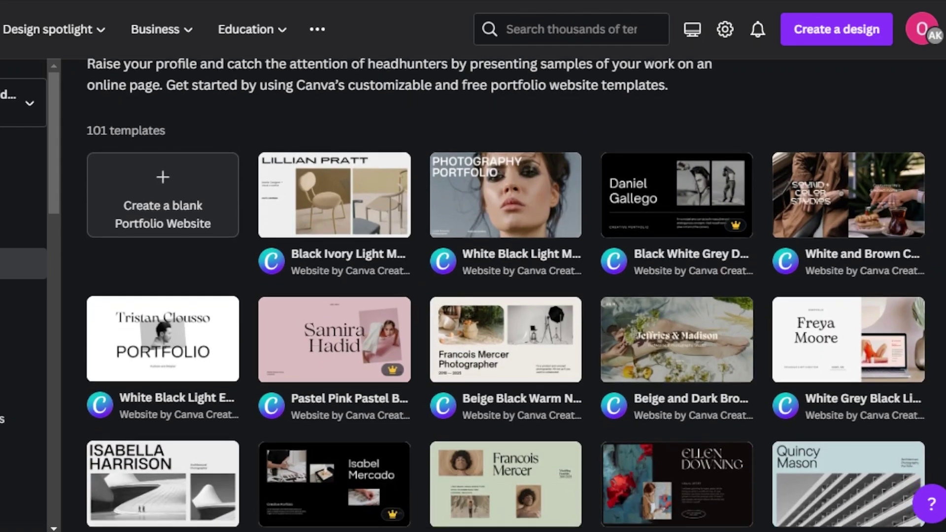
pyautogui.scroll(-5, 507, 303)
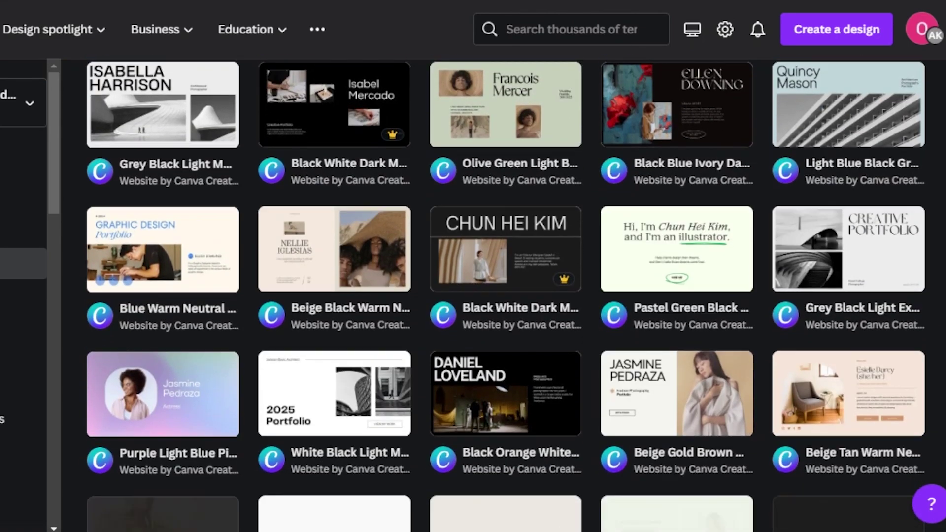
pyautogui.scroll(-3, 506, 304)
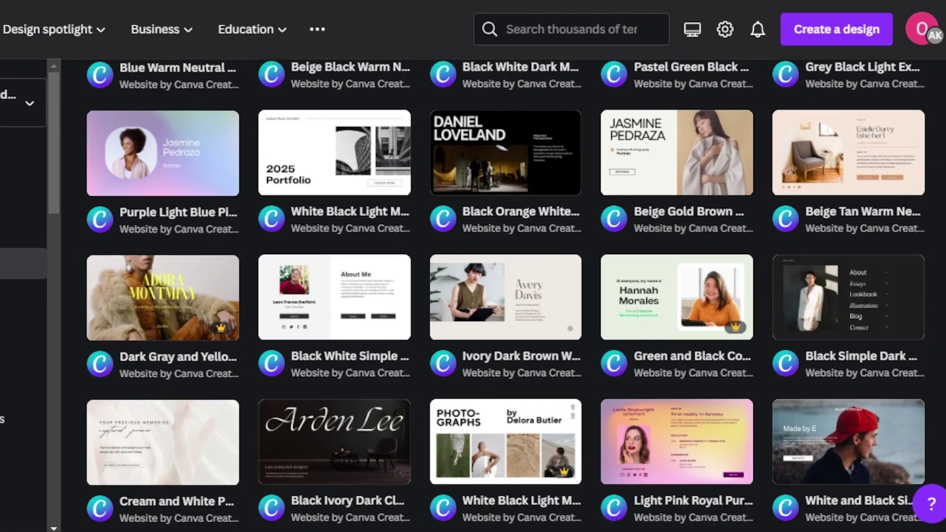
pyautogui.scroll(2, 506, 304)
pyautogui.moveTo(199, 240)
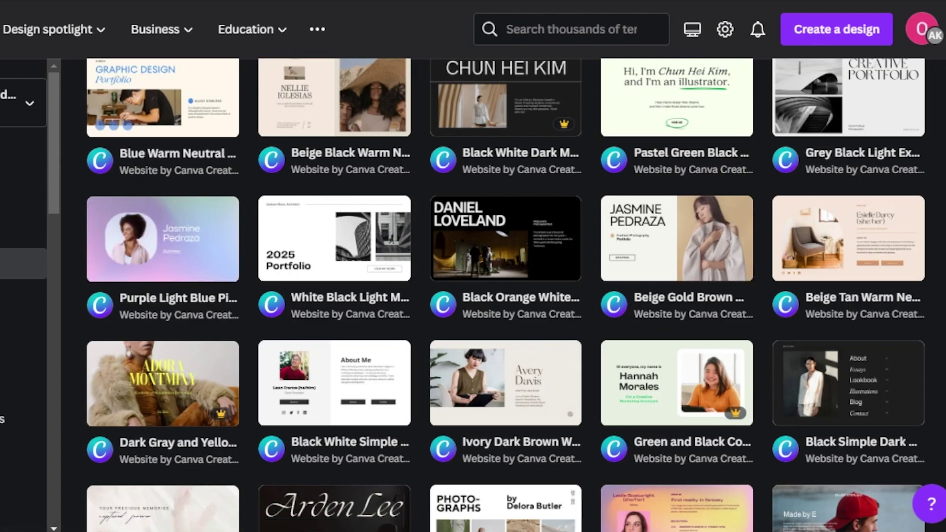
pyautogui.scroll(-2, 439, 267)
pyautogui.scroll(-1, 506, 294)
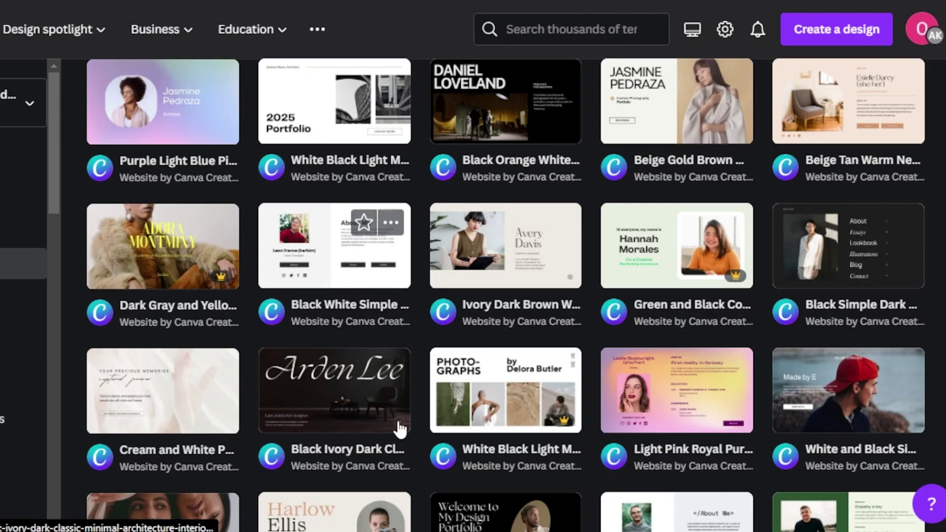
pyautogui.scroll(4, 672, 353)
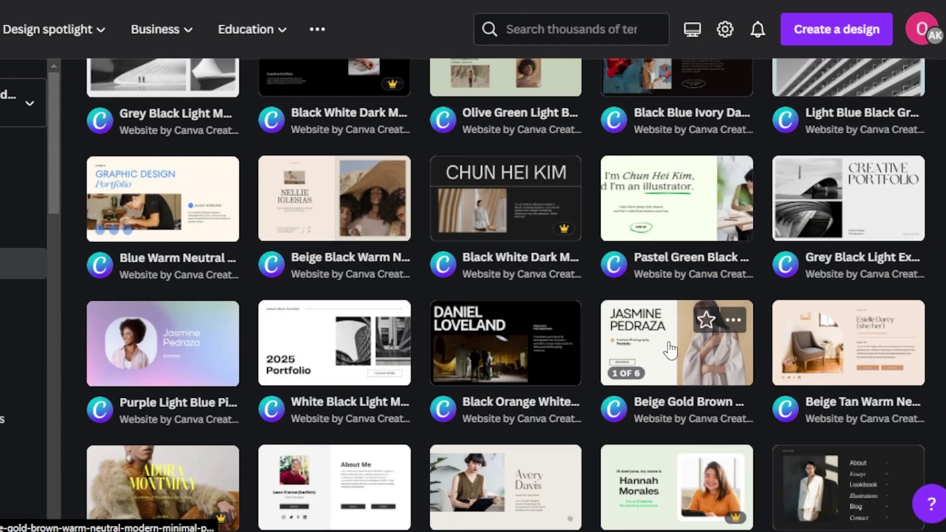
pyautogui.click(692, 343)
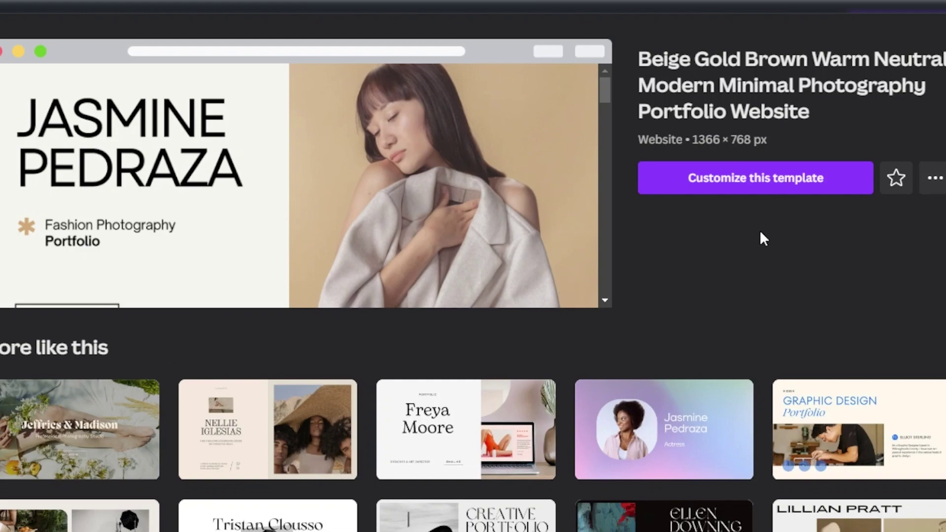
pyautogui.scroll(-8, 474, 266)
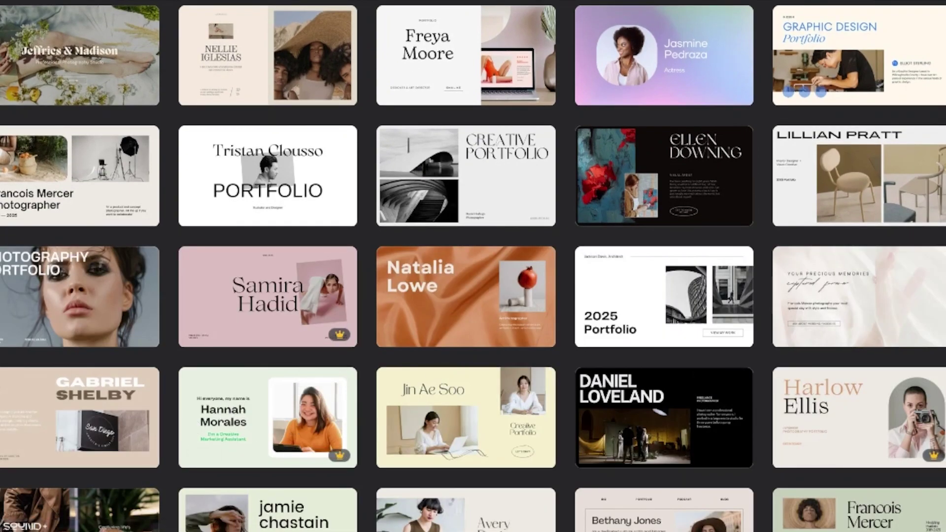
pyautogui.scroll(8, 473, 267)
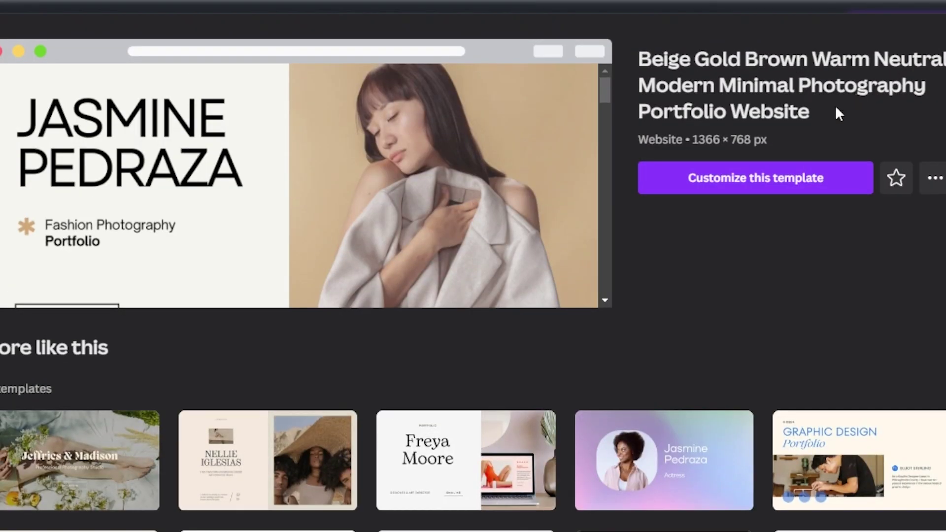
# Step: Start customizing an editable copy of the portfolio template
pyautogui.click(798, 179)
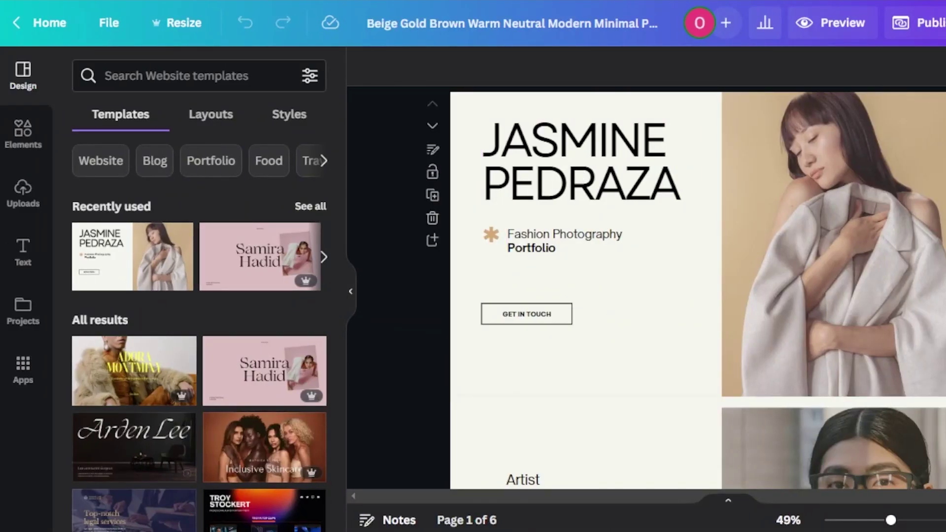
pyautogui.scroll(-15, 686, 287)
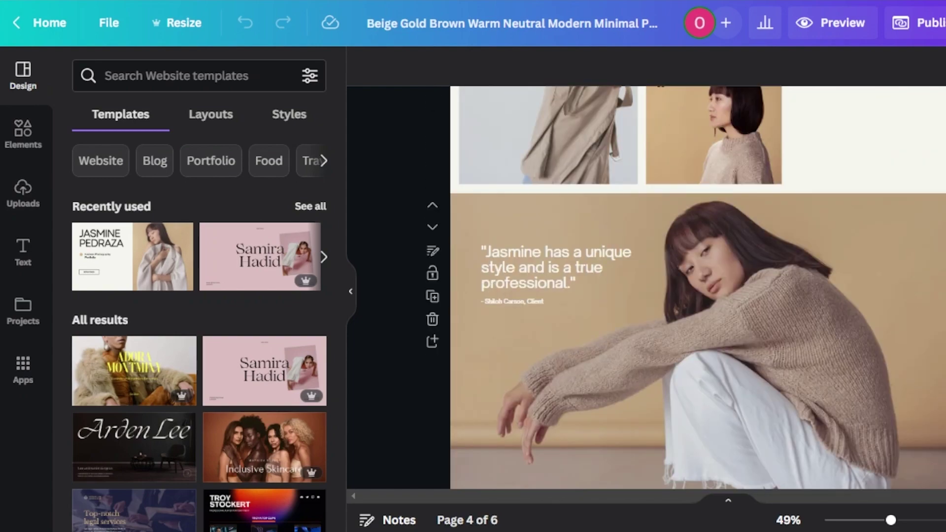
pyautogui.scroll(-12, 686, 286)
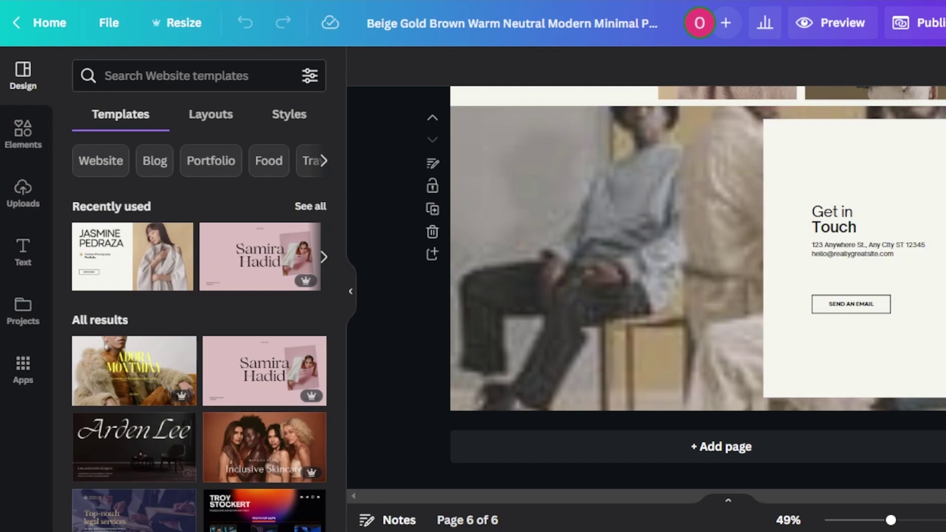
pyautogui.scroll(20, 706, 161)
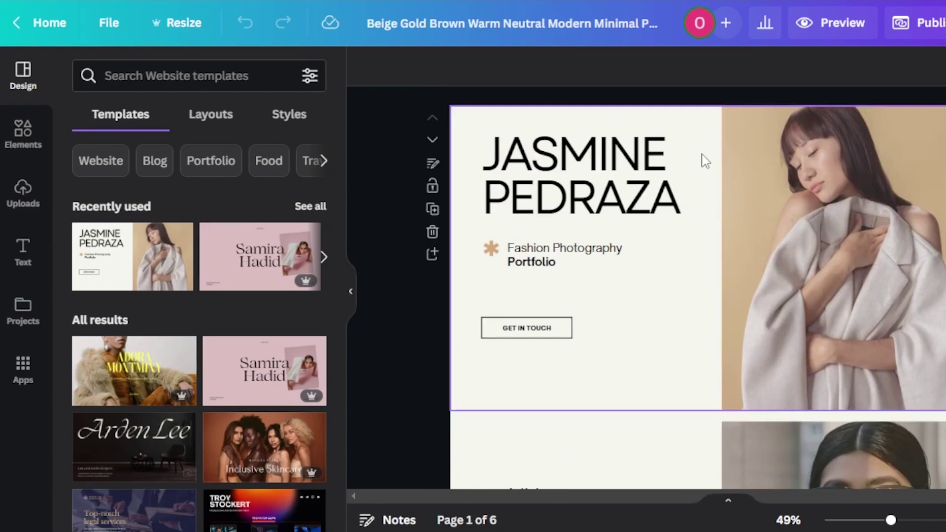
pyautogui.click(647, 350)
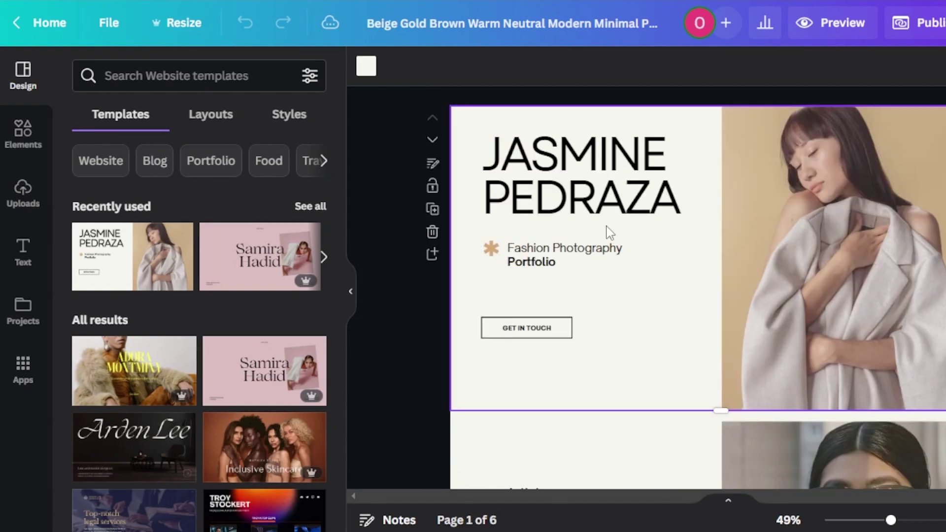
pyautogui.click(562, 190)
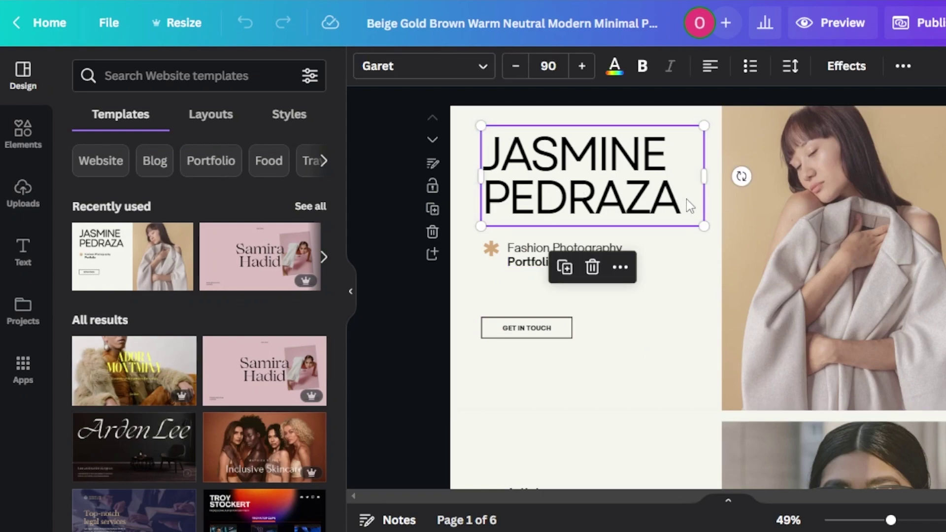
pyautogui.doubleClick(687, 200)
pyautogui.press('BackSpace')
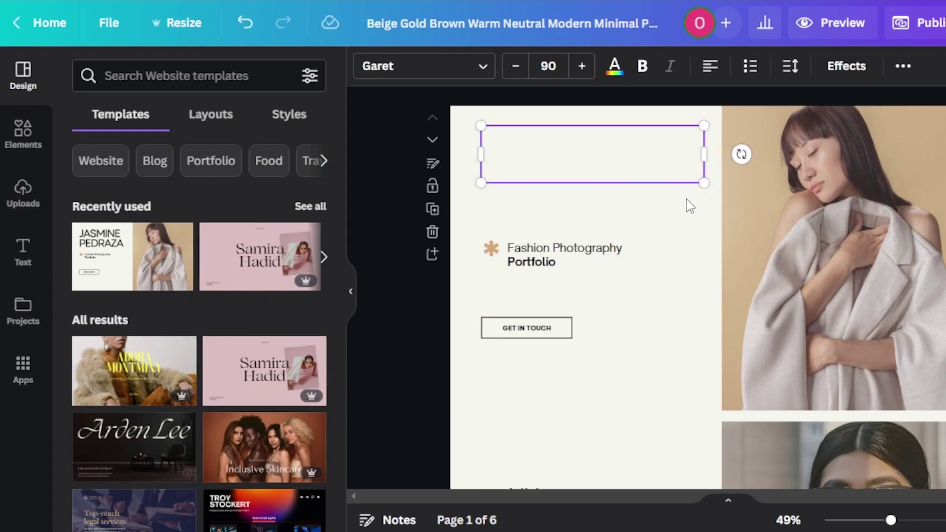
pyautogui.write('HANN')
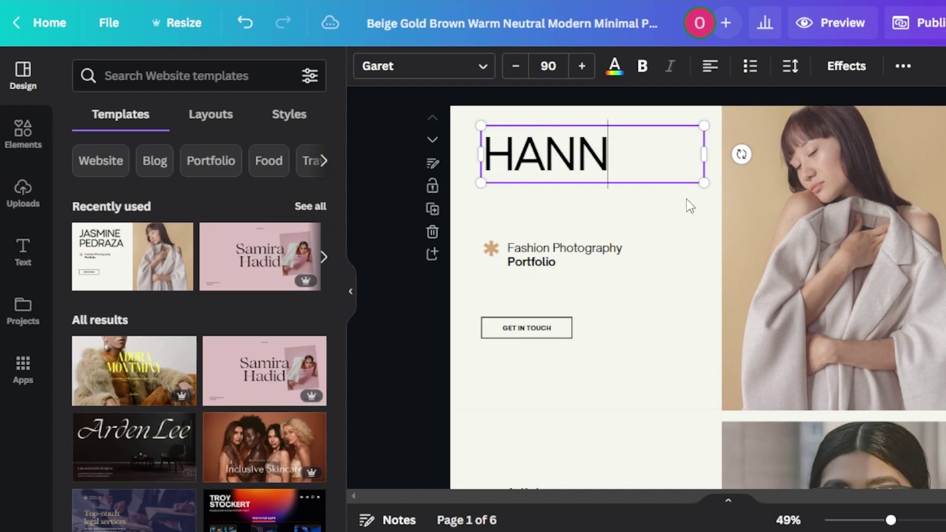
pyautogui.write('AH A')
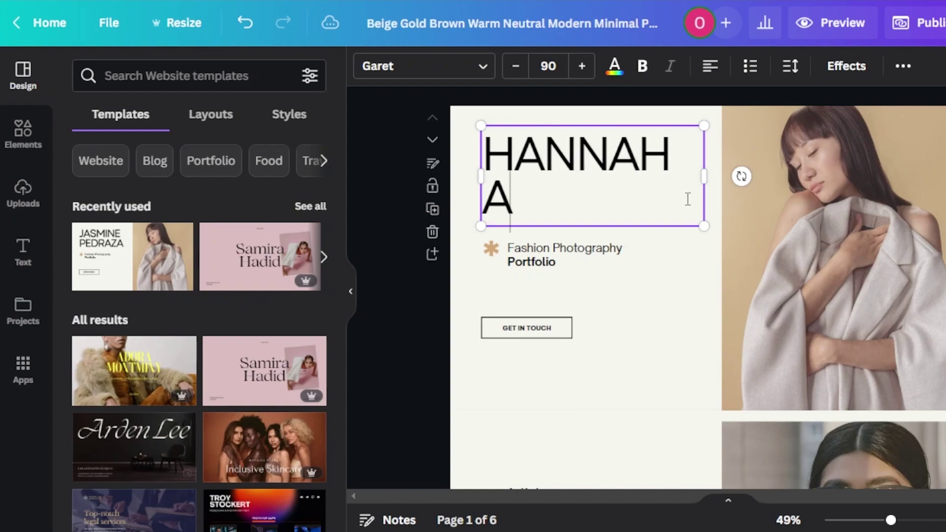
pyautogui.write('DAMS')
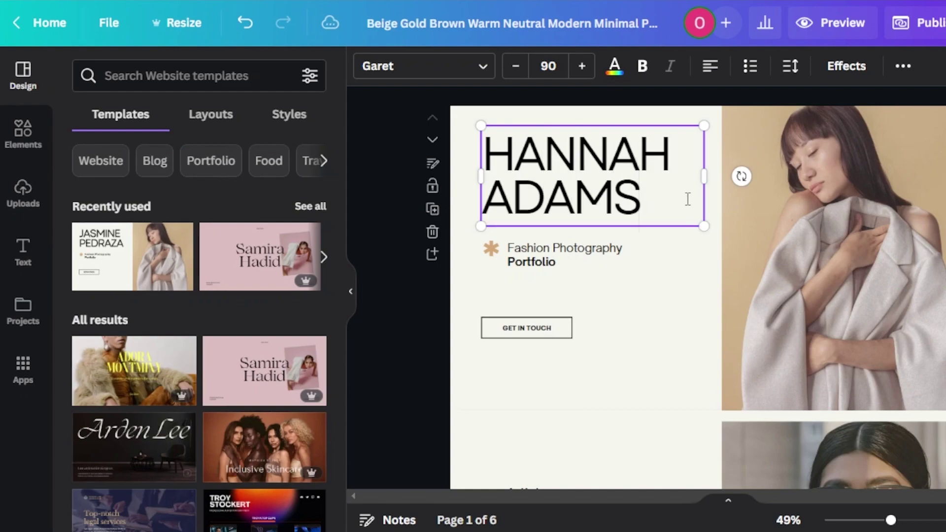
pyautogui.click(594, 256)
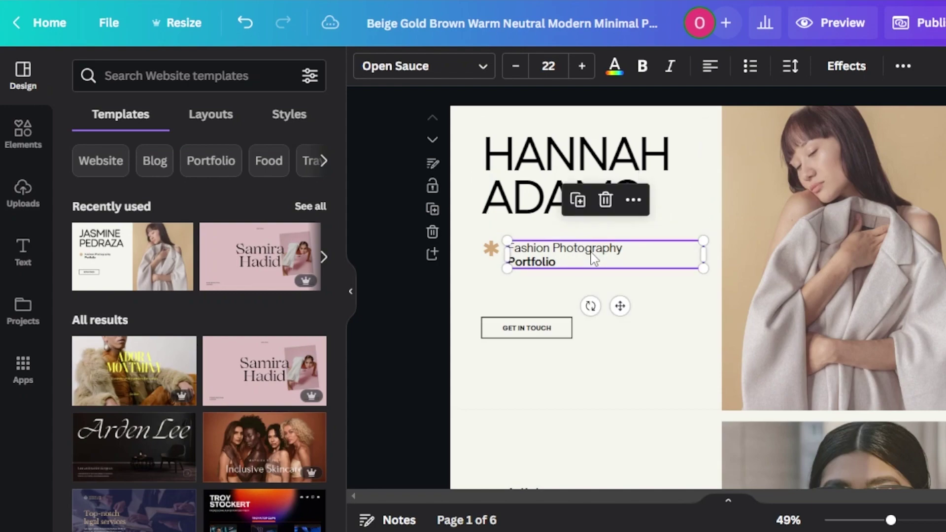
# Step: Remove 'Fashion' so the tagline reads 'Photography Portfolio'
pyautogui.doubleClick(559, 262)
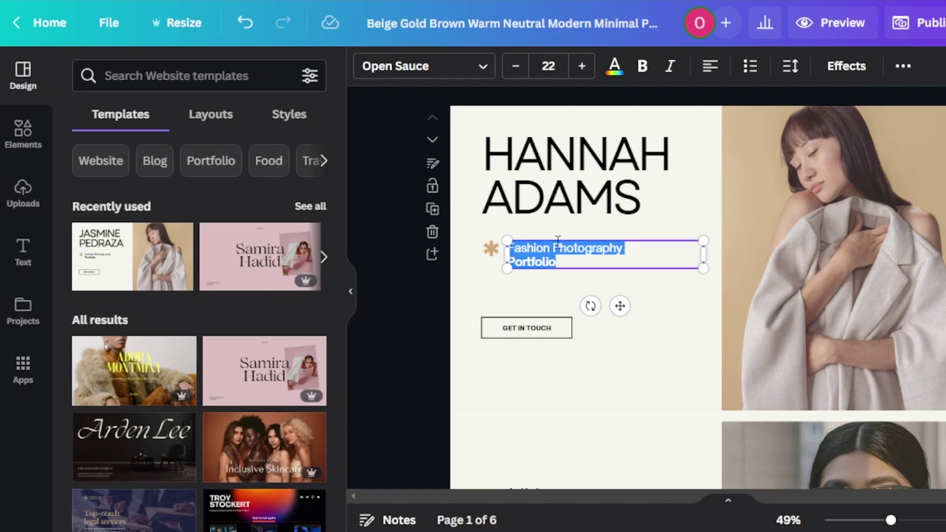
pyautogui.click(553, 248)
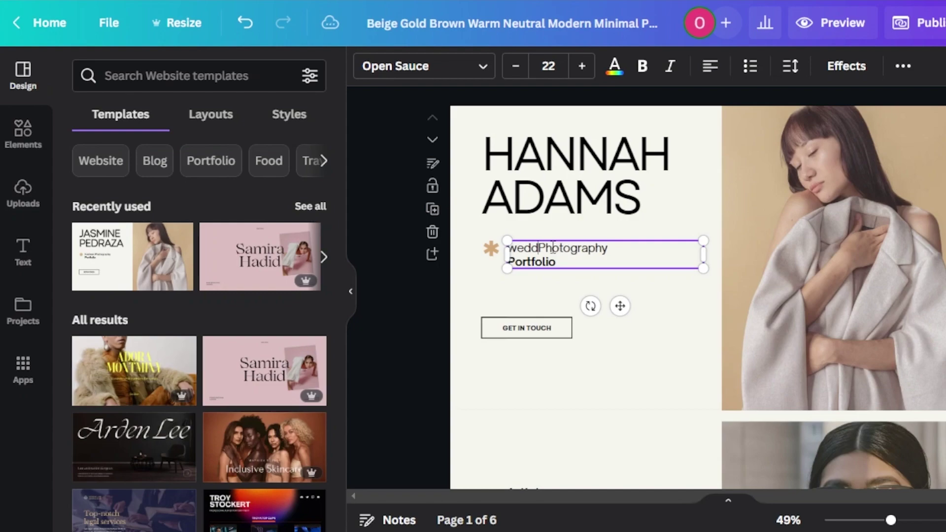
pyautogui.press('BackSpace')
pyautogui.press('BackSpace')
pyautogui.press('BackSpace')
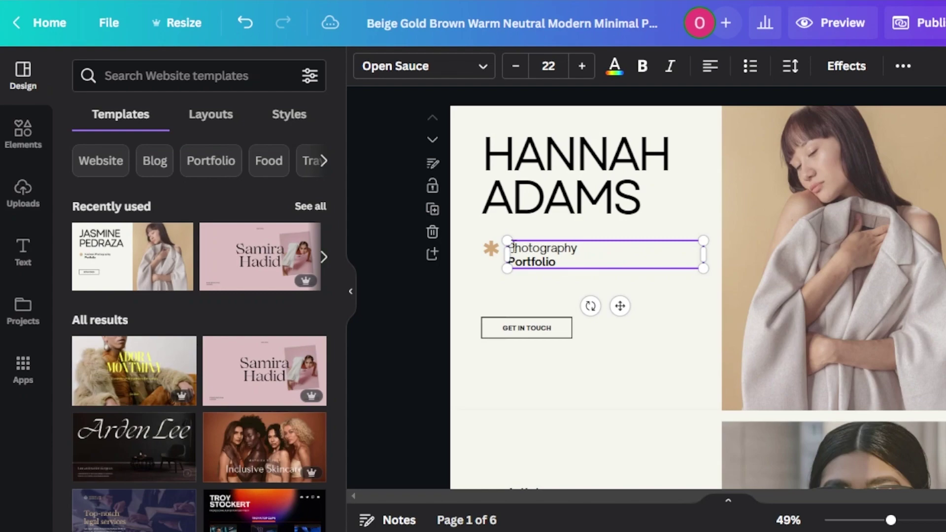
# Step: Delete the small asterisk beside the tagline
pyautogui.click(489, 251)
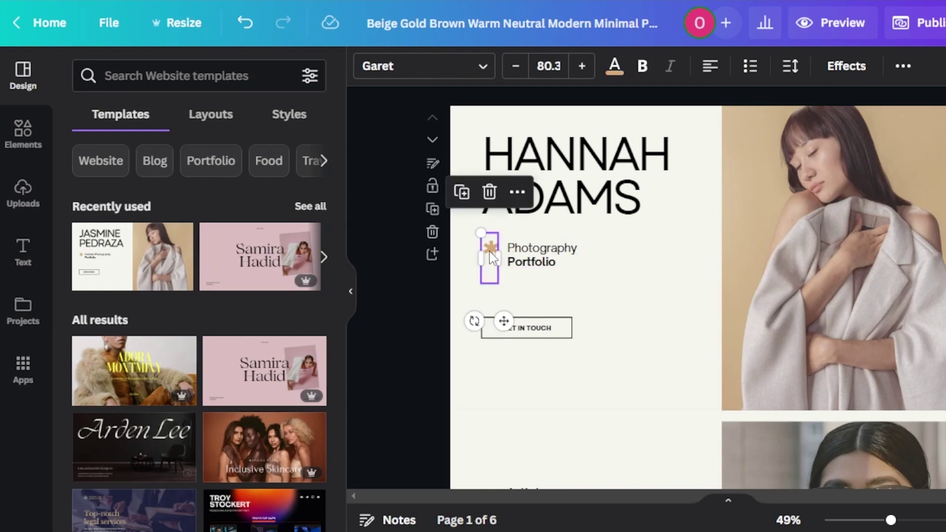
pyautogui.click(489, 191)
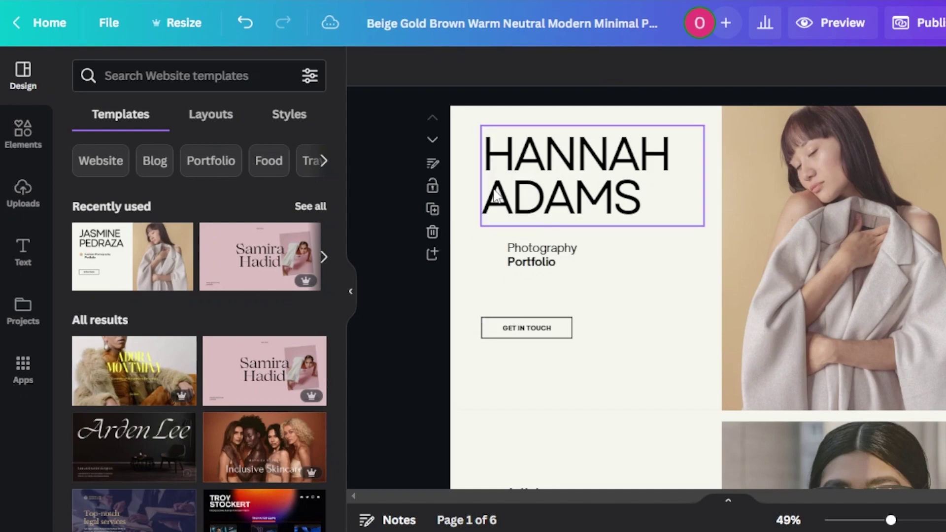
pyautogui.click(519, 331)
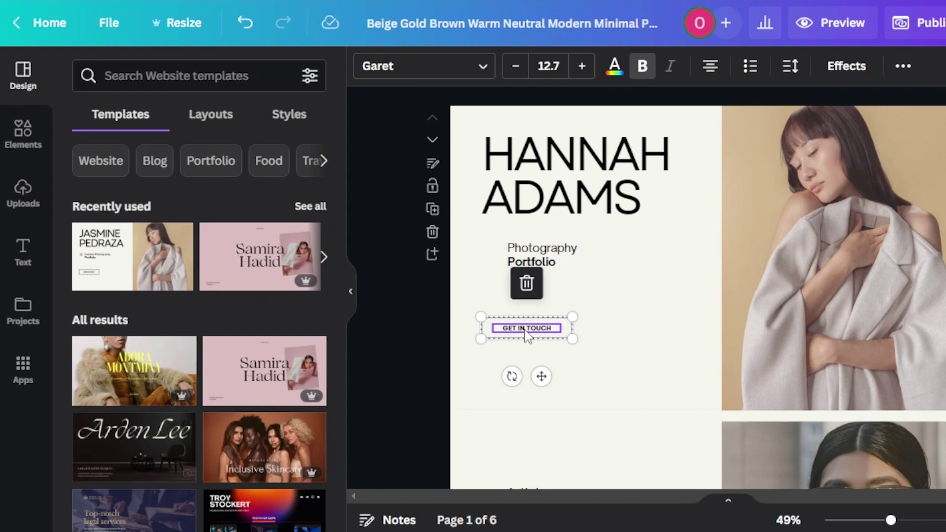
pyautogui.click(663, 324)
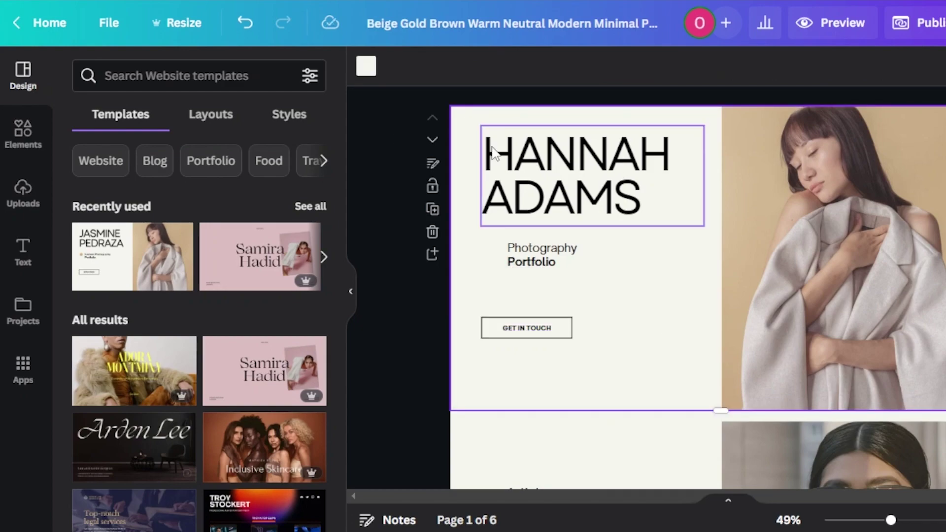
# Step: Change the first page's background from off-white to pale pink #FFD3D3
pyautogui.click(365, 68)
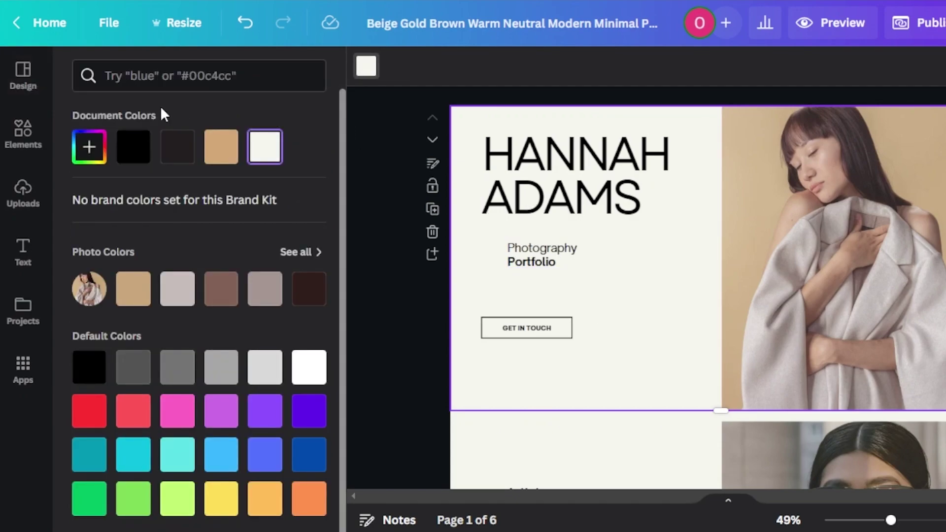
pyautogui.click(90, 147)
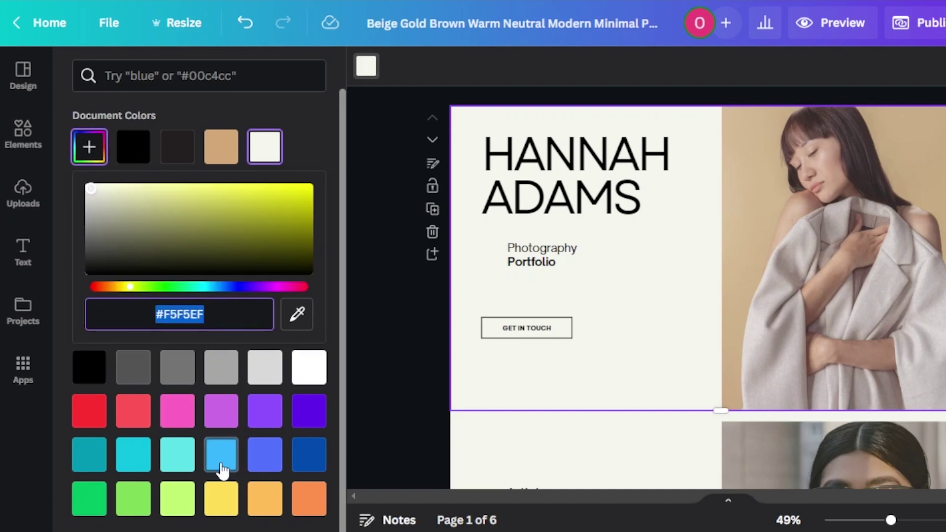
pyautogui.click(133, 410)
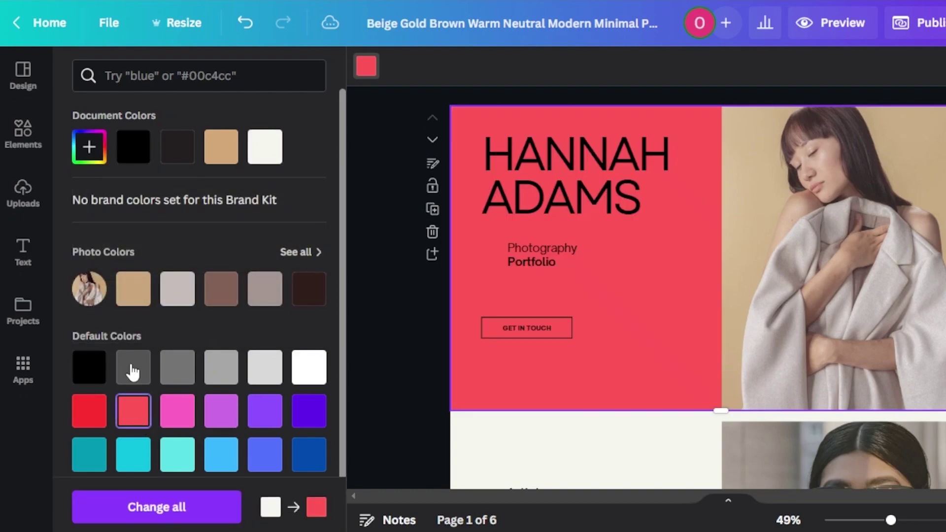
pyautogui.click(90, 146)
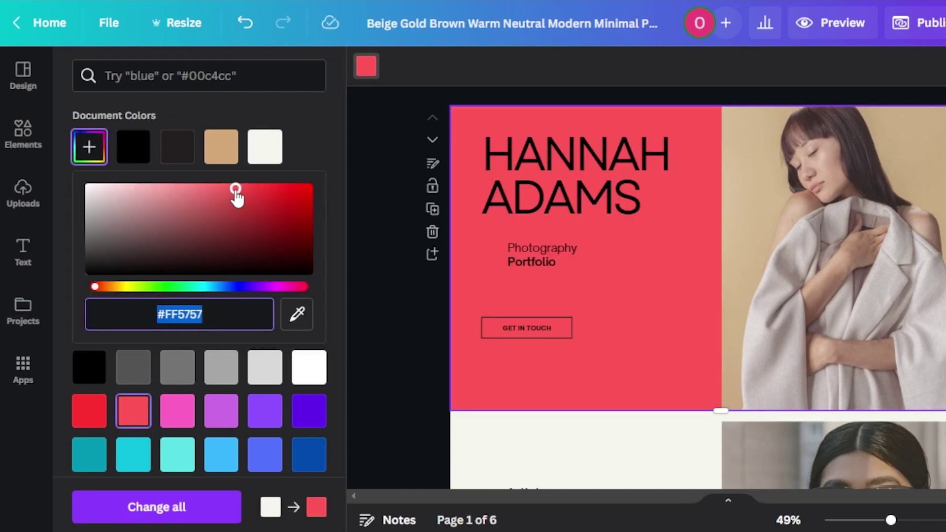
pyautogui.moveTo(235, 191); pyautogui.dragTo(123, 184)
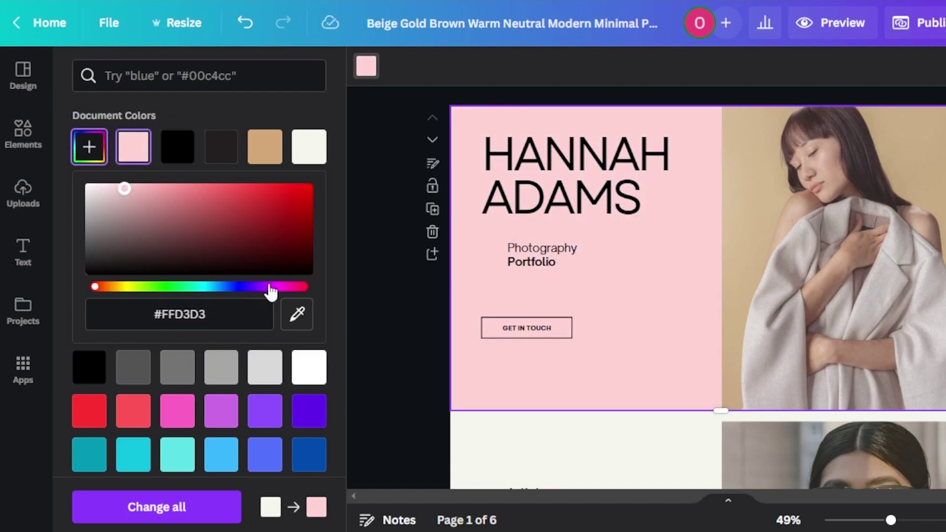
pyautogui.click(416, 347)
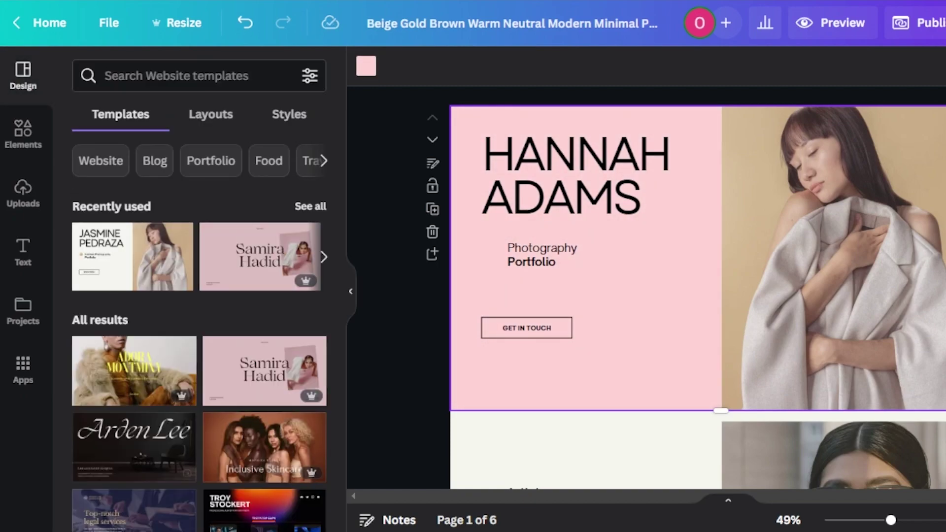
# Step: Give pages 2 and 3 the same pale pink background
pyautogui.scroll(-10, 705, 158)
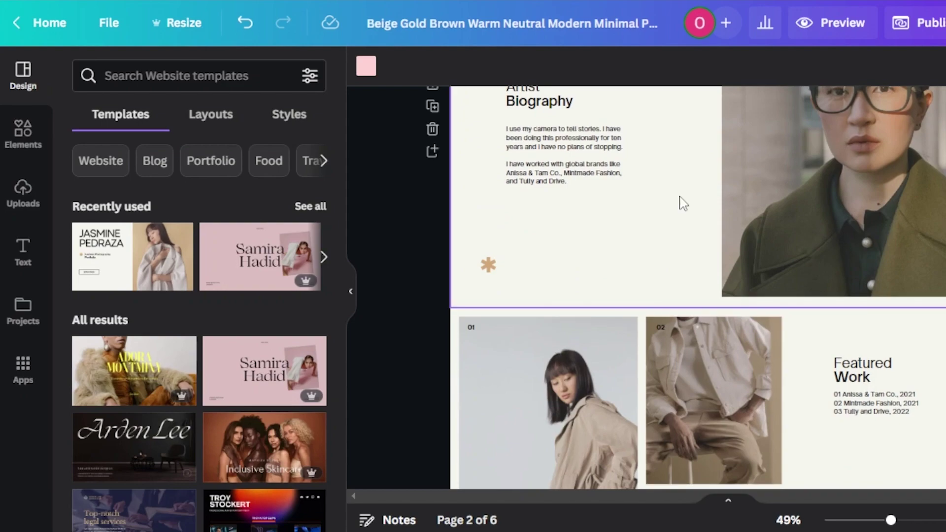
pyautogui.click(368, 68)
pyautogui.click(310, 148)
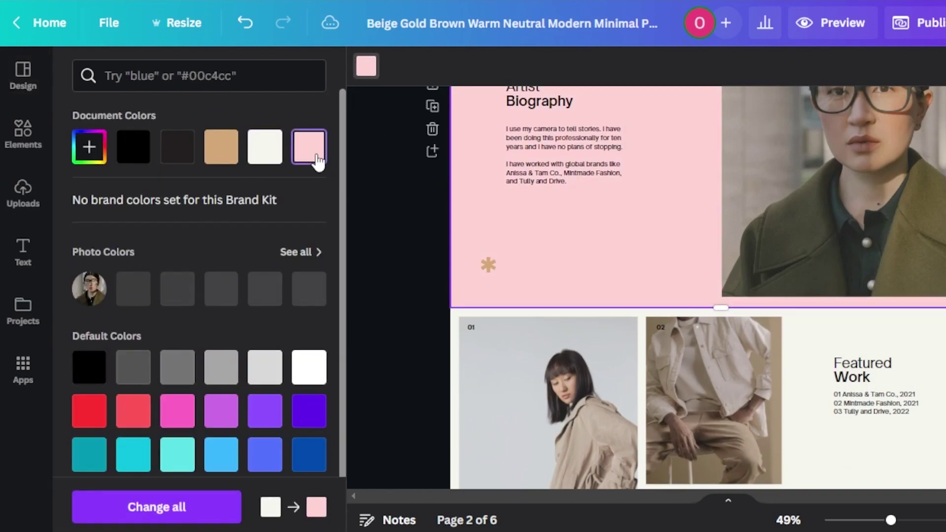
pyautogui.click(572, 264)
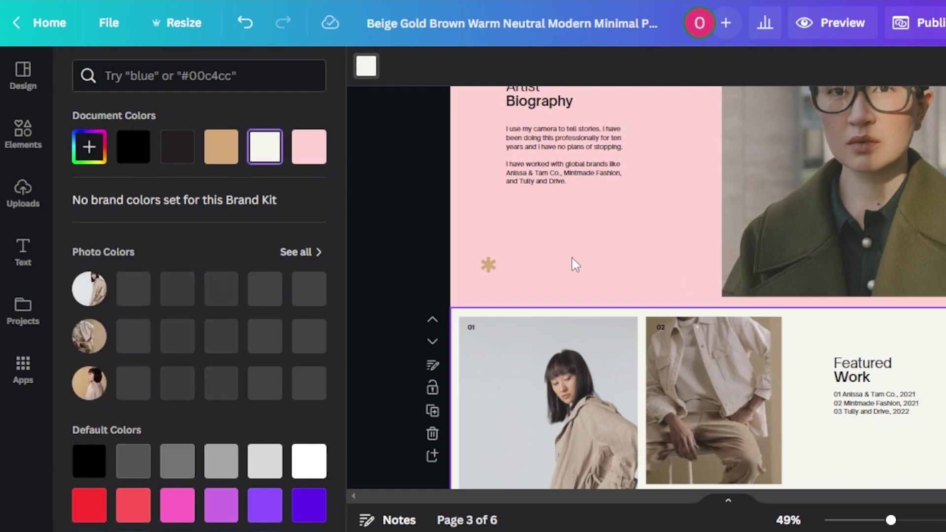
pyautogui.click(318, 150)
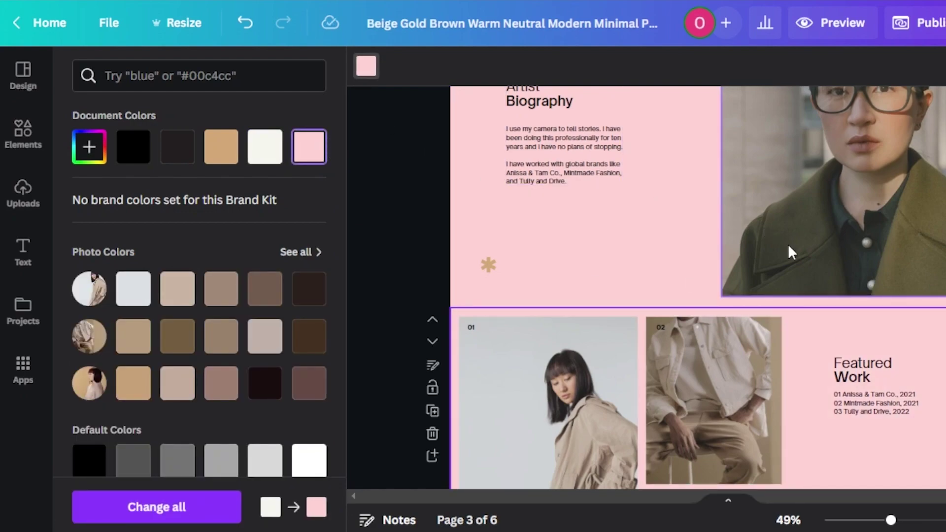
# Step: Make page 5 and the Get in Touch box on page 6 pale pink
pyautogui.scroll(-7, 698, 287)
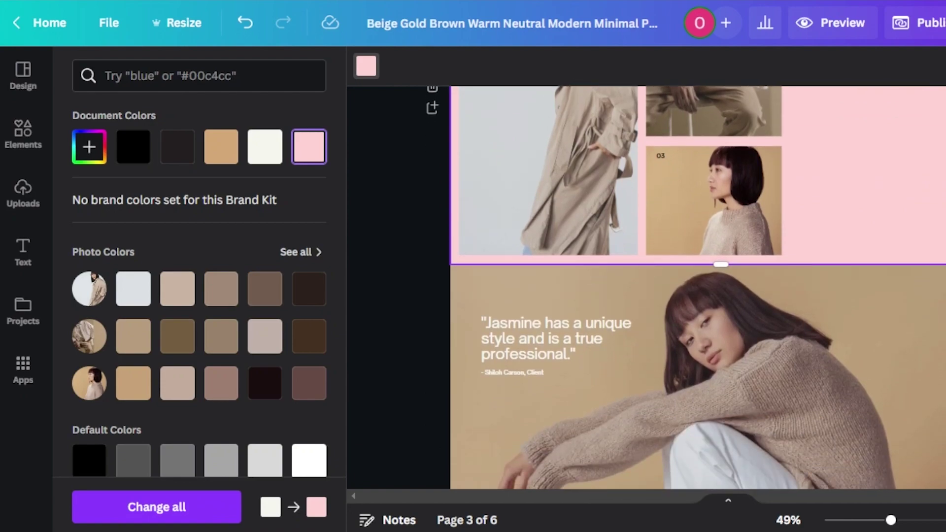
pyautogui.scroll(-10, 498, 203)
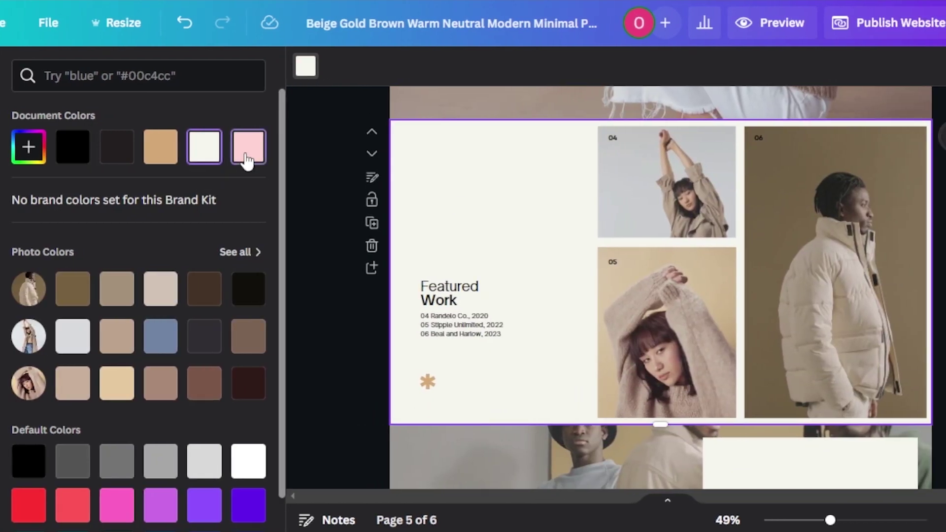
pyautogui.click(246, 158)
pyautogui.scroll(-5, 662, 287)
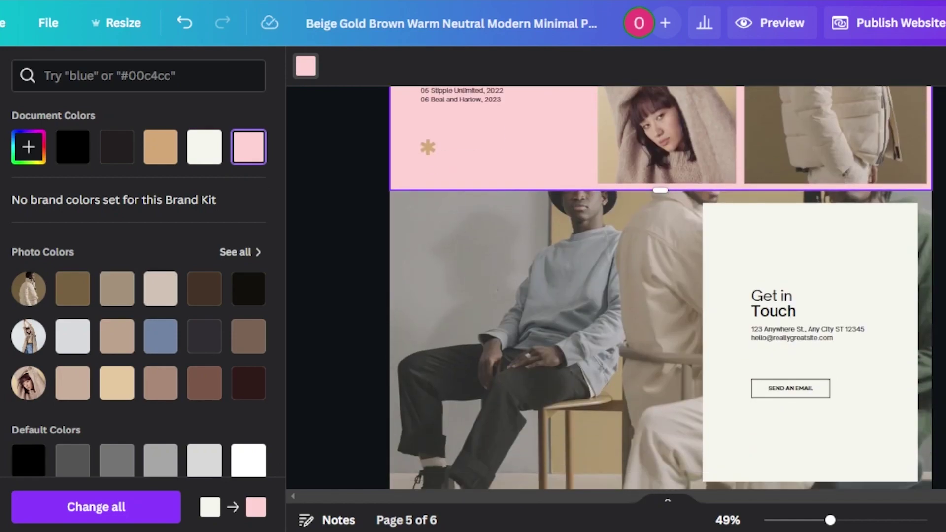
pyautogui.click(869, 251)
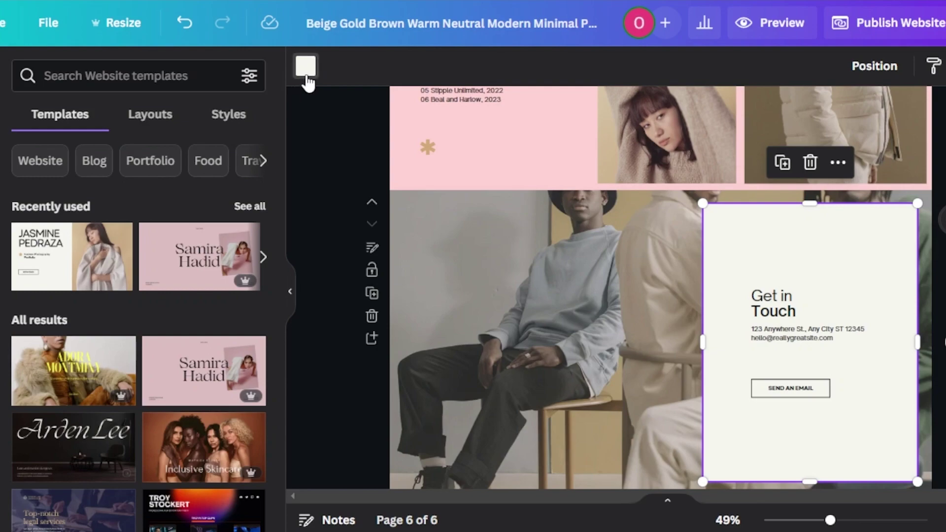
pyautogui.click(306, 66)
pyautogui.click(248, 147)
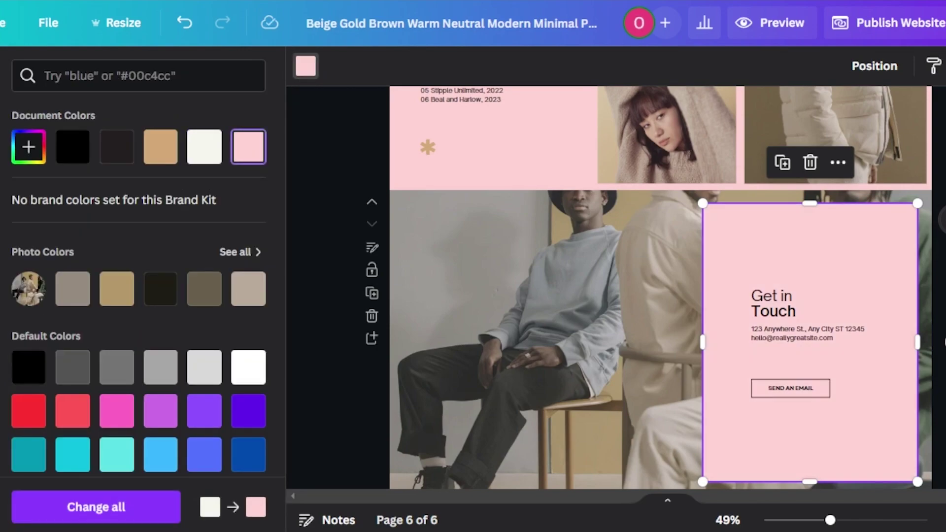
pyautogui.scroll(-2, 660, 287)
pyautogui.scroll(20, 660, 287)
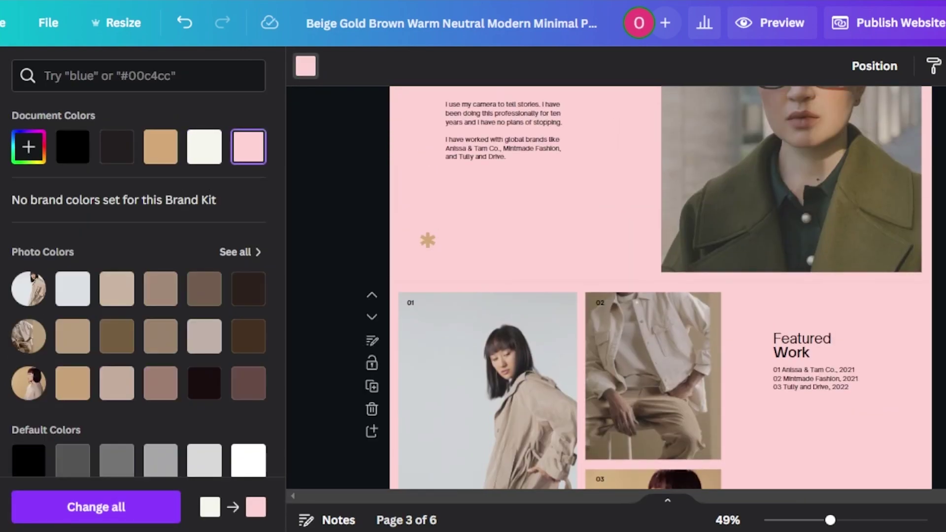
pyautogui.scroll(10, 595, 306)
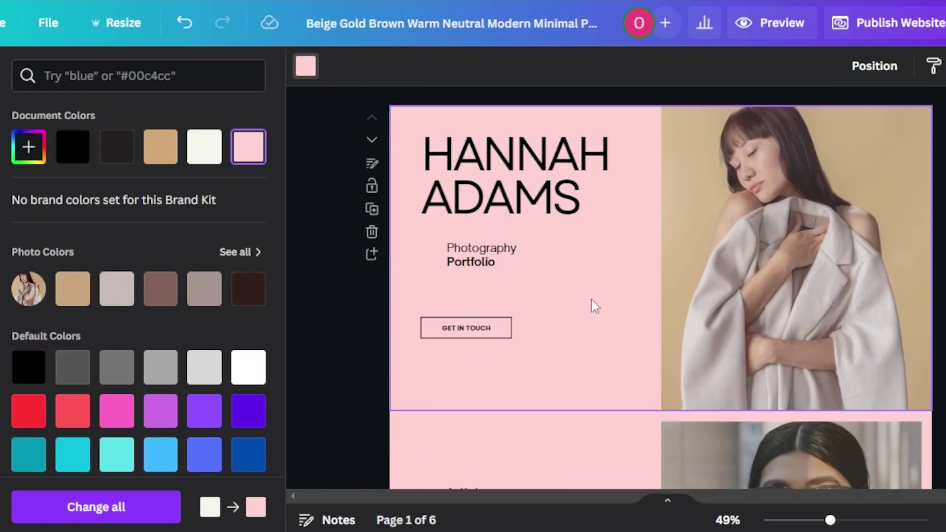
pyautogui.scroll(-6, 577, 243)
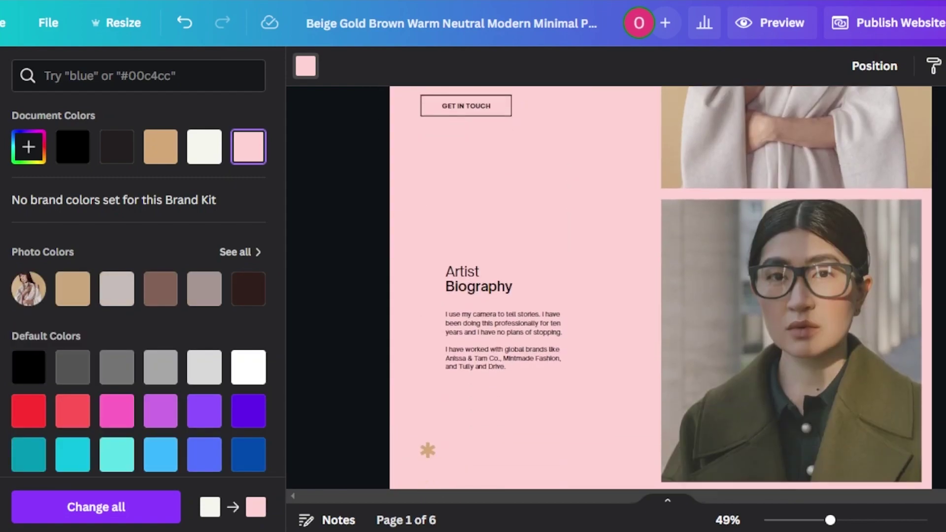
# Step: Delete the Artist Biography heading text on page 2
pyautogui.click(507, 260)
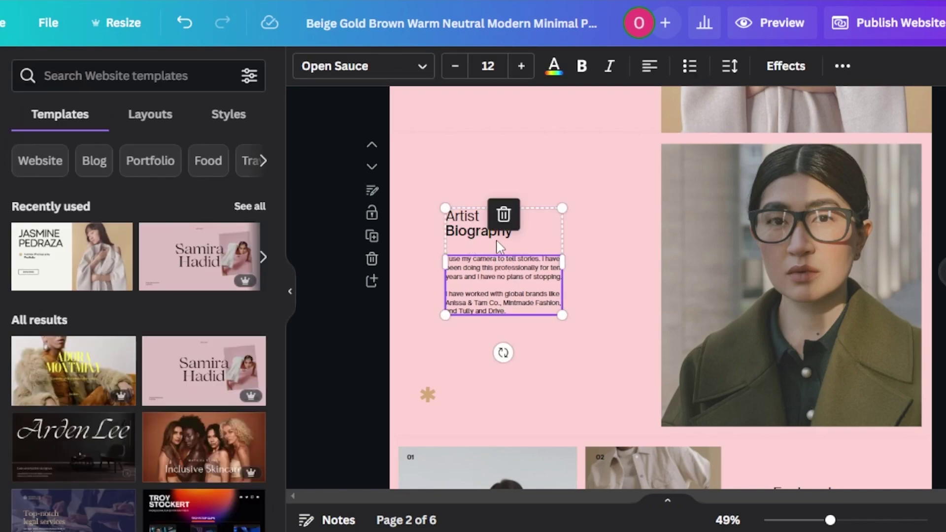
pyautogui.click(519, 231)
pyautogui.click(514, 232)
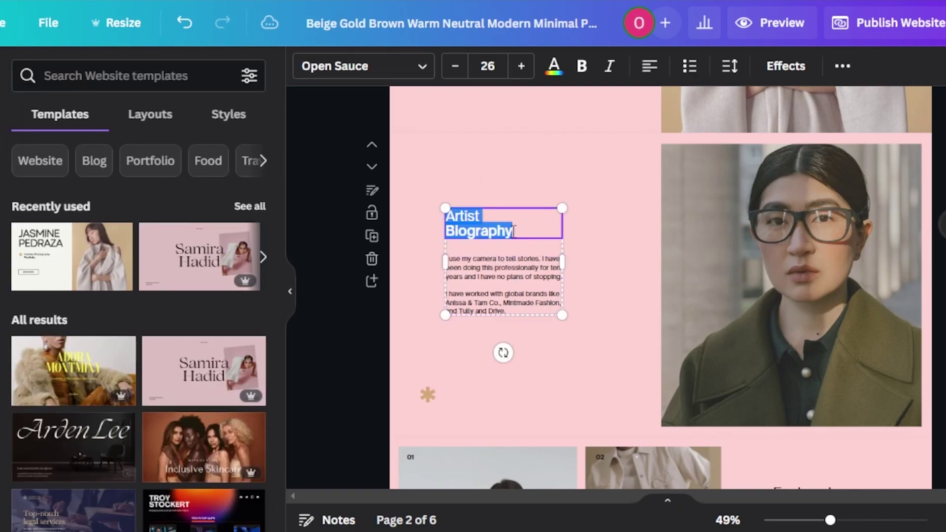
pyautogui.press('BackSpace')
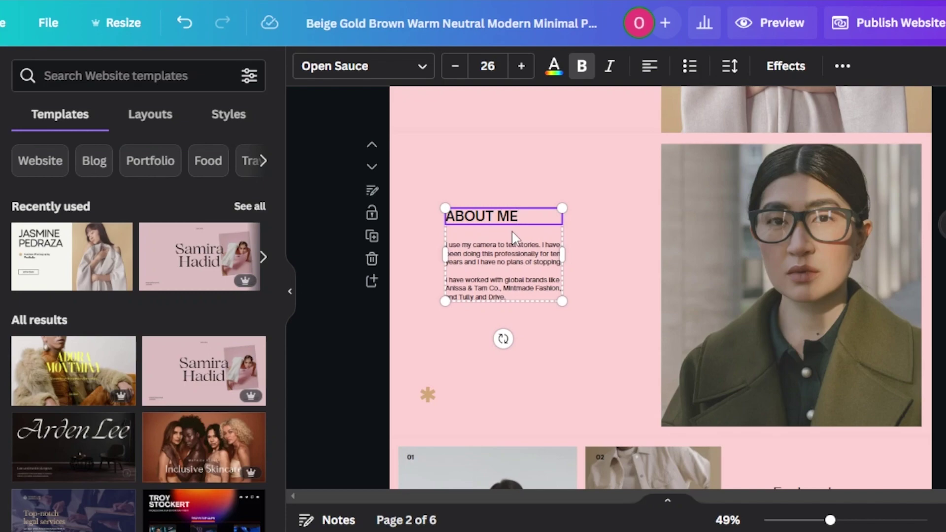
# Step: Widen and enlarge the About Me body text box so its paragraphs reflow
pyautogui.click(514, 245)
pyautogui.click(515, 270)
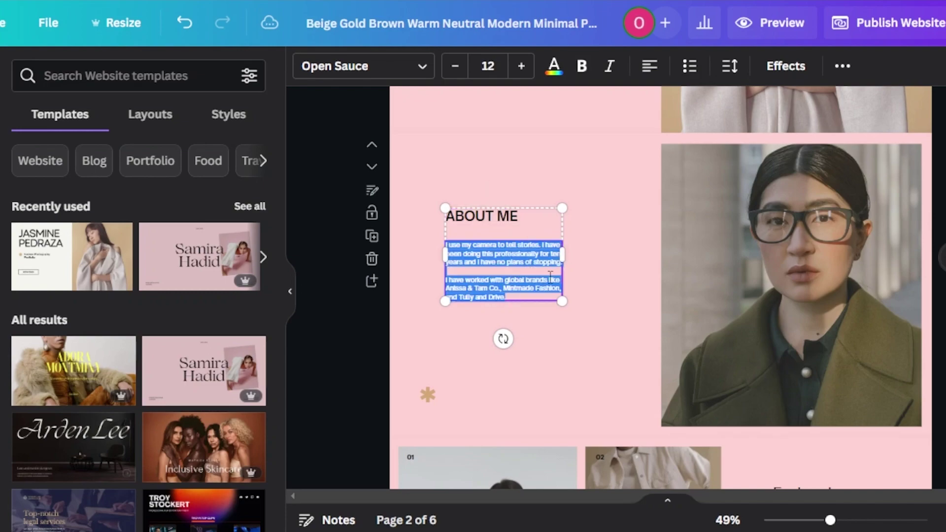
pyautogui.click(572, 286)
pyautogui.click(564, 264)
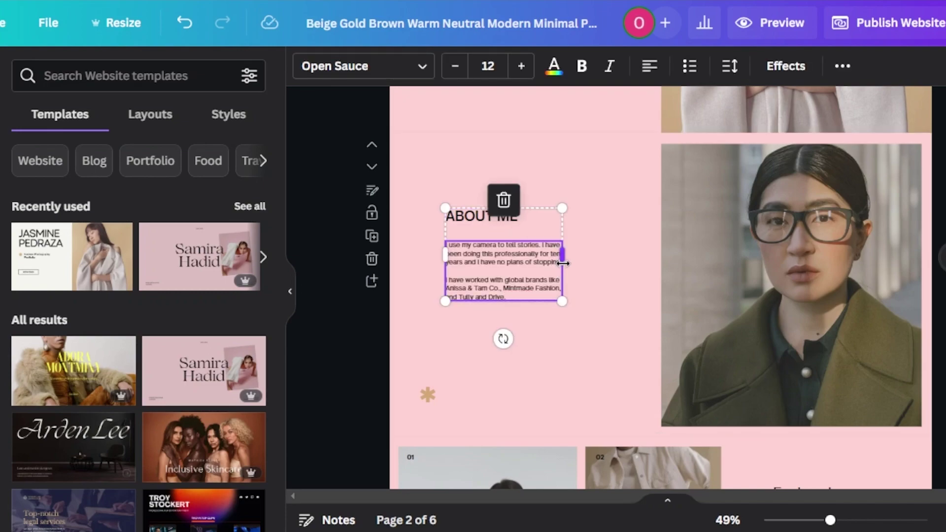
pyautogui.moveTo(563, 264); pyautogui.dragTo(626, 254)
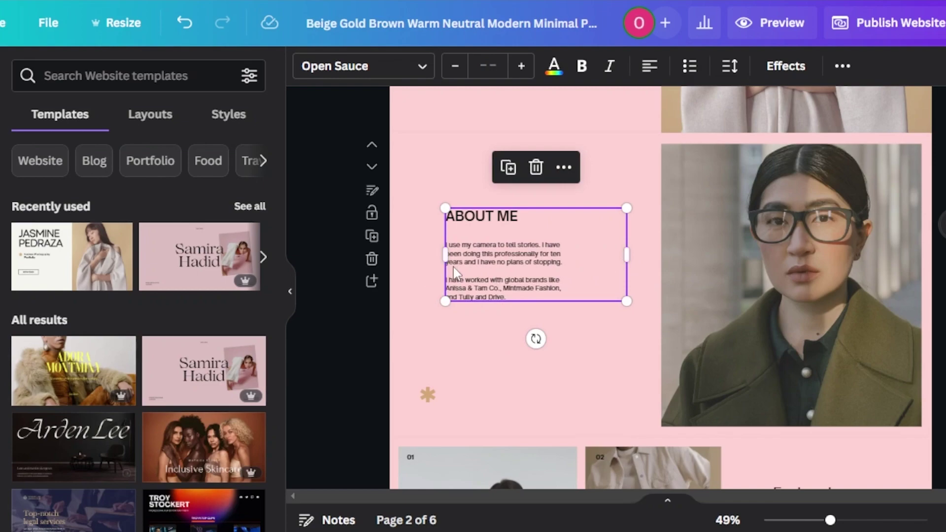
pyautogui.moveTo(442, 303); pyautogui.dragTo(418, 317)
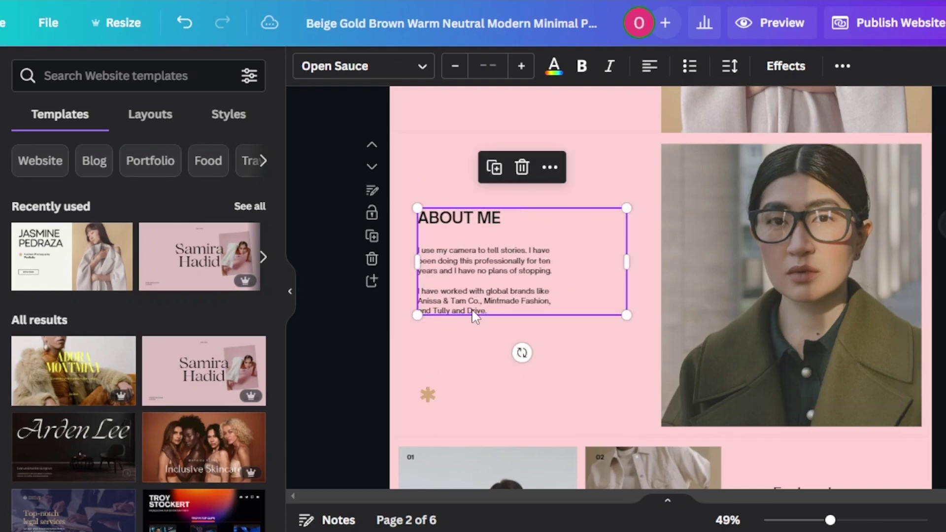
pyautogui.press('Escape')
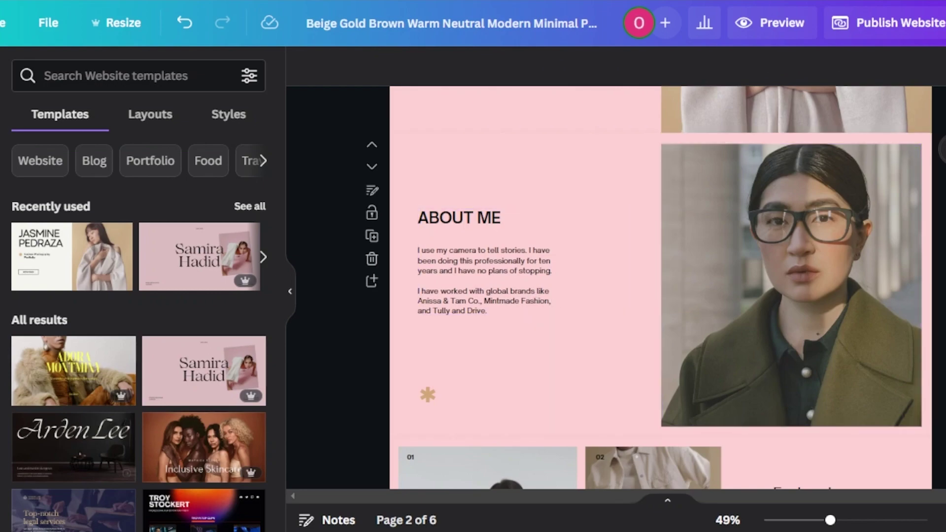
pyautogui.scroll(-5, 863, 245)
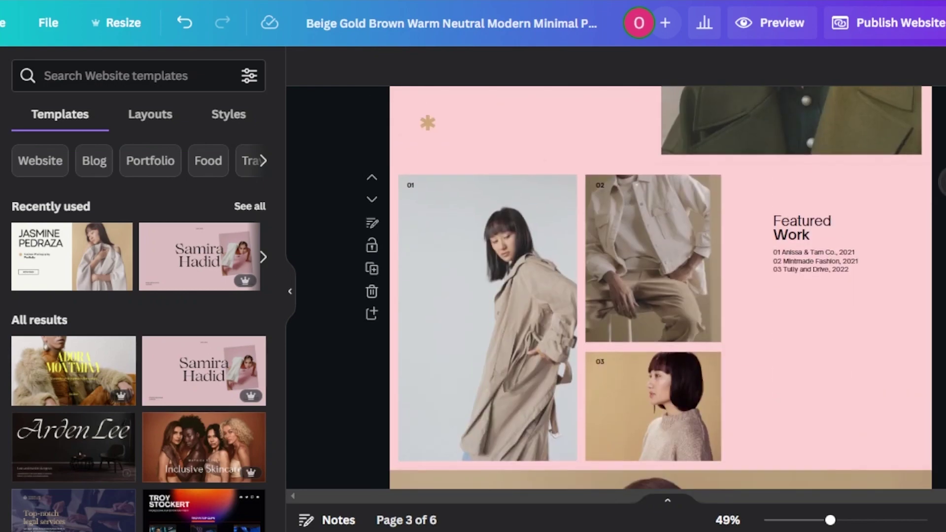
# Step: Rename the page-3 Featured Work heading to bold WORK, scale the group up and shift it left
pyautogui.click(831, 242)
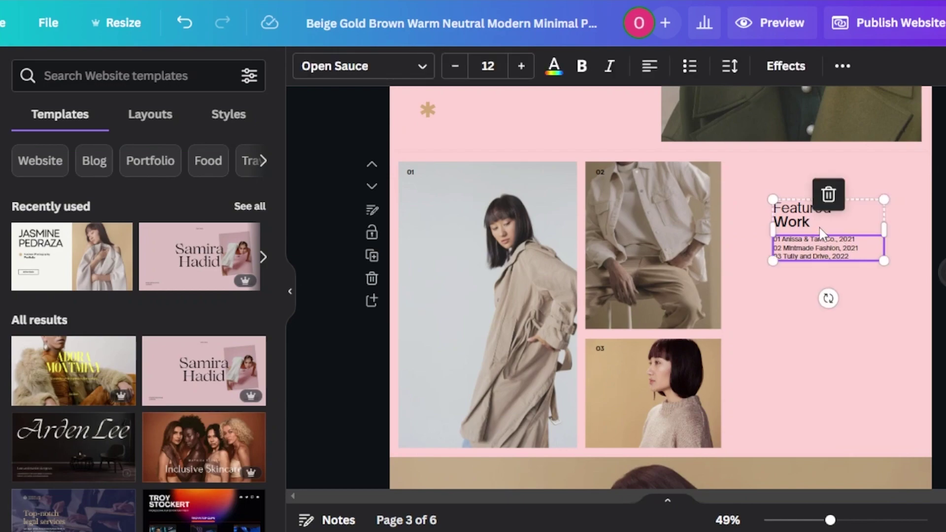
pyautogui.click(820, 228)
pyautogui.click(816, 222)
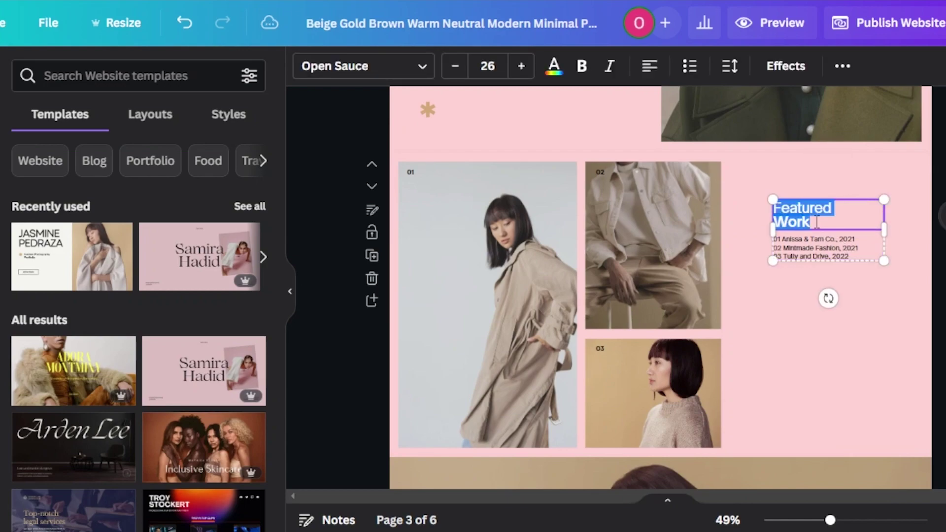
pyautogui.press('BackSpace')
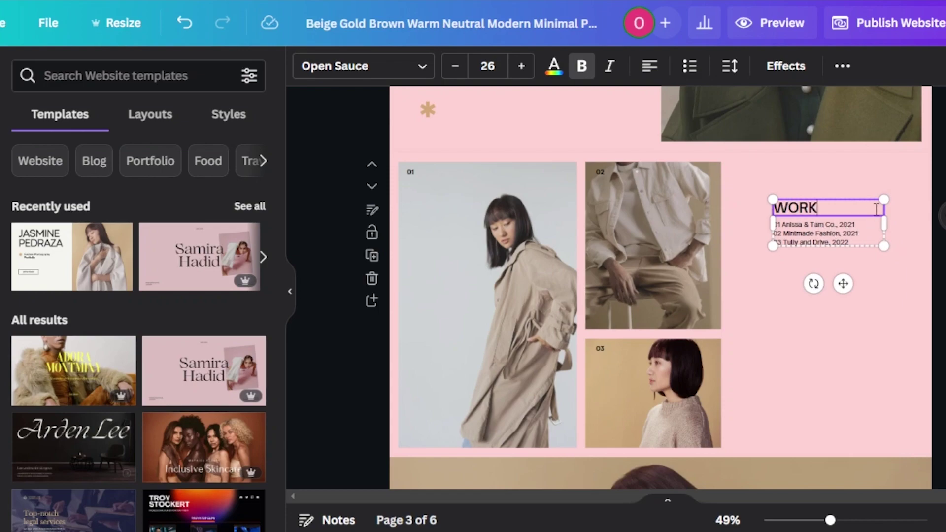
pyautogui.moveTo(885, 199); pyautogui.dragTo(939, 176)
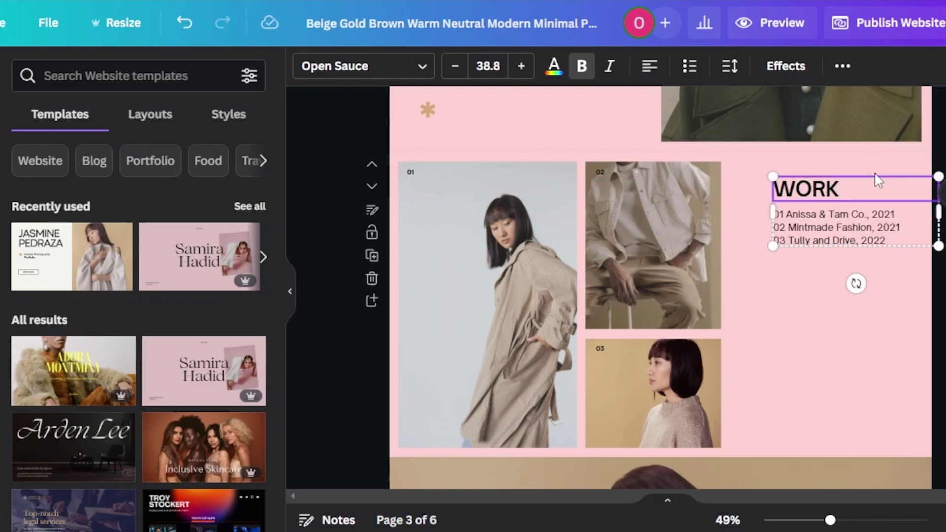
pyautogui.press('Escape')
pyautogui.press('Escape')
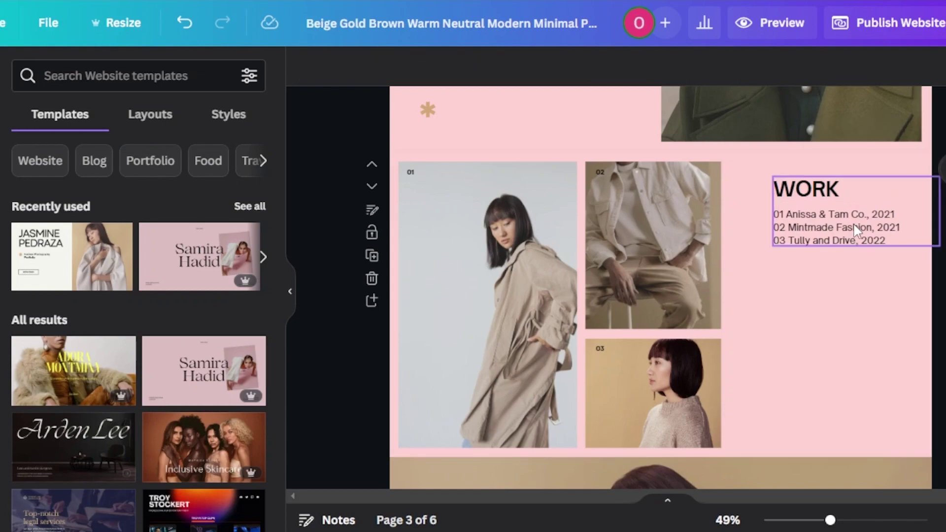
pyautogui.moveTo(852, 228); pyautogui.dragTo(832, 241)
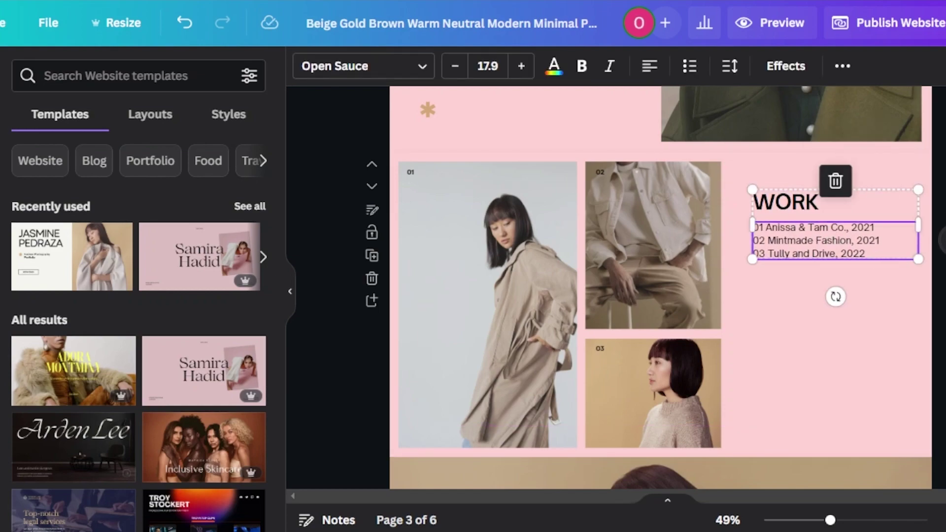
pyautogui.press('Escape')
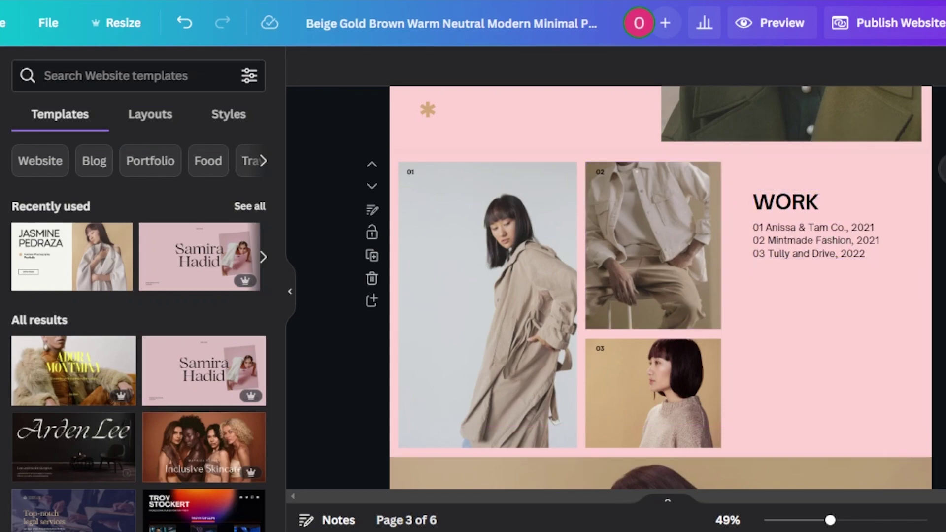
# Step: Select the page-1 cover photo and show the Uploads panel
pyautogui.scroll(-10, 479, 191)
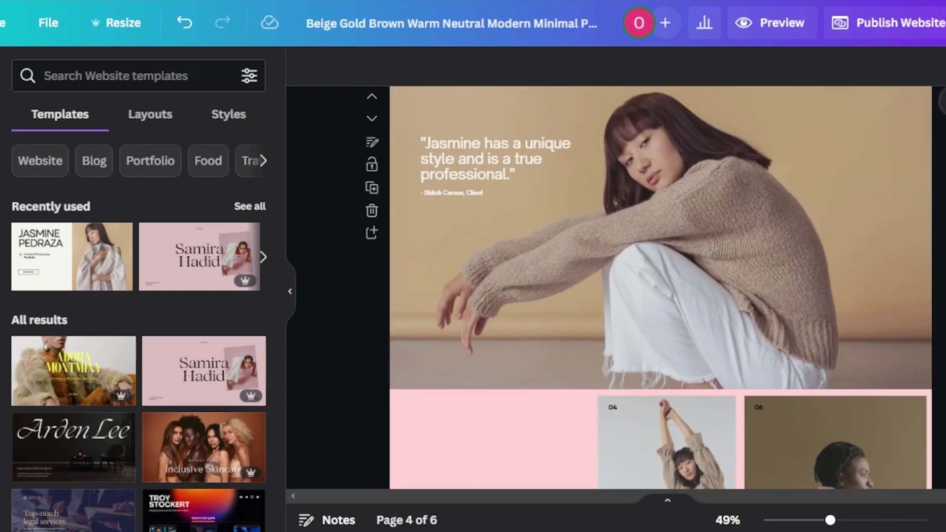
pyautogui.scroll(-5, 660, 288)
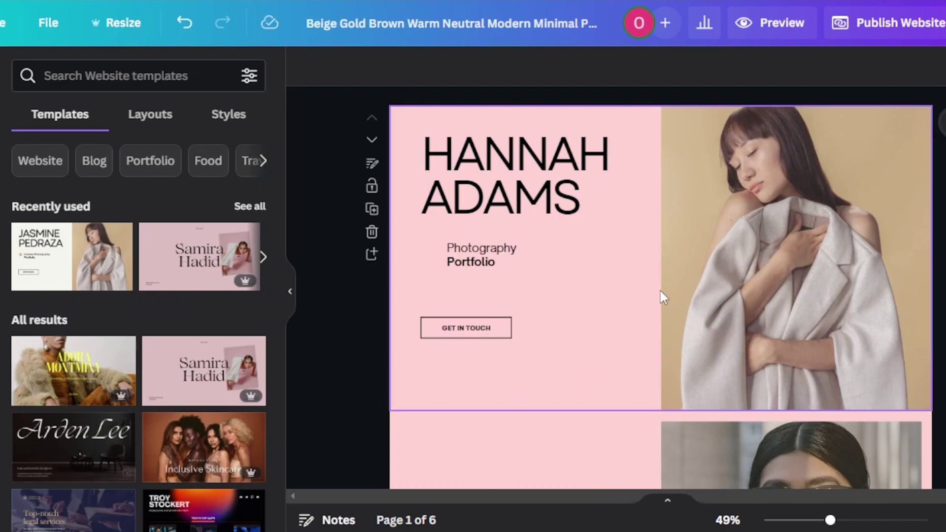
pyautogui.click(760, 285)
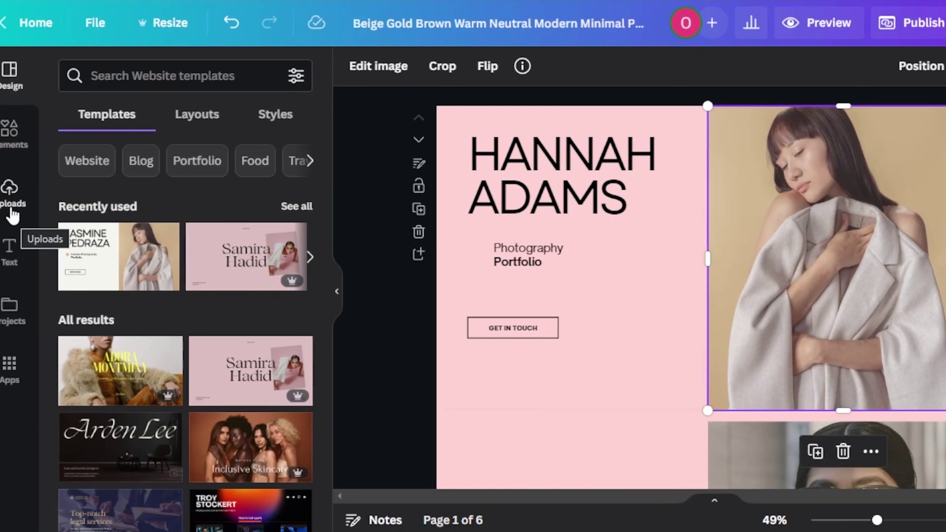
pyautogui.click(24, 200)
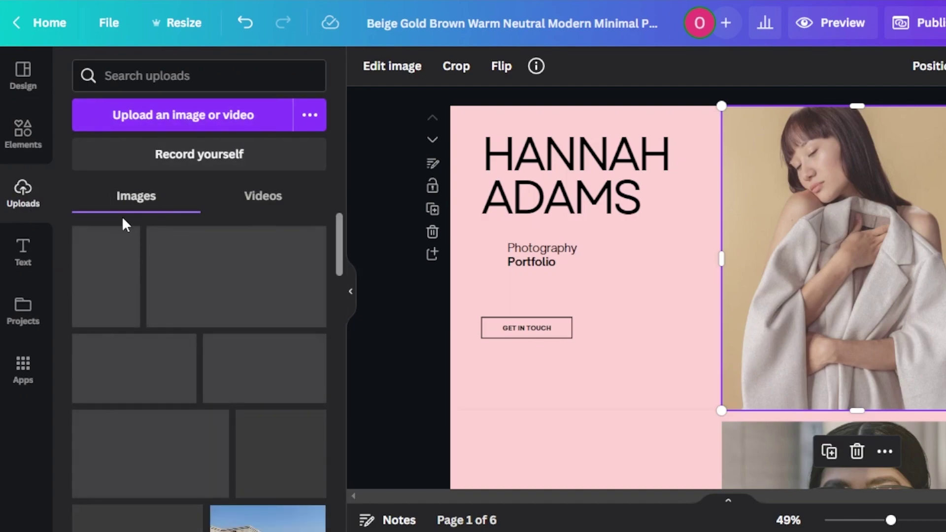
# Step: Browse the Elements library down to graphics collections like Handdrawn Loose Doodles
pyautogui.click(29, 139)
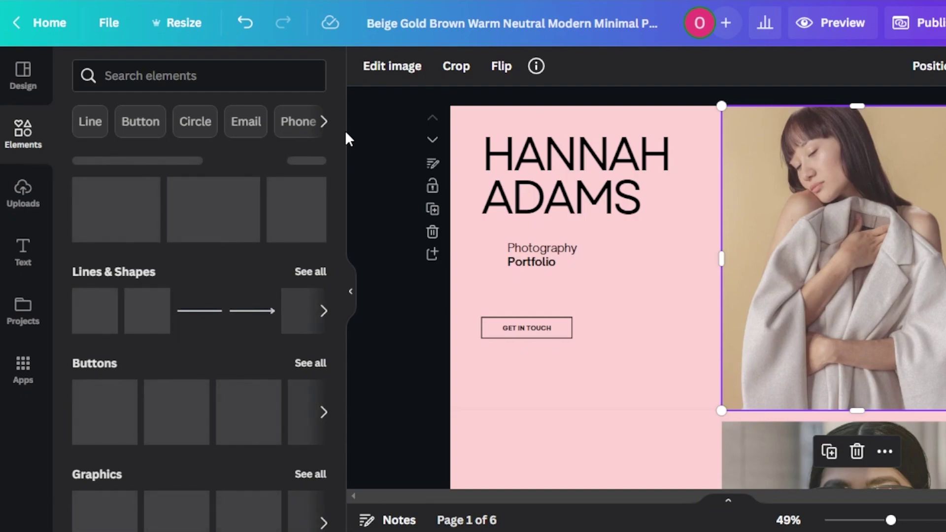
pyautogui.moveTo(341, 126); pyautogui.dragTo(340, 211)
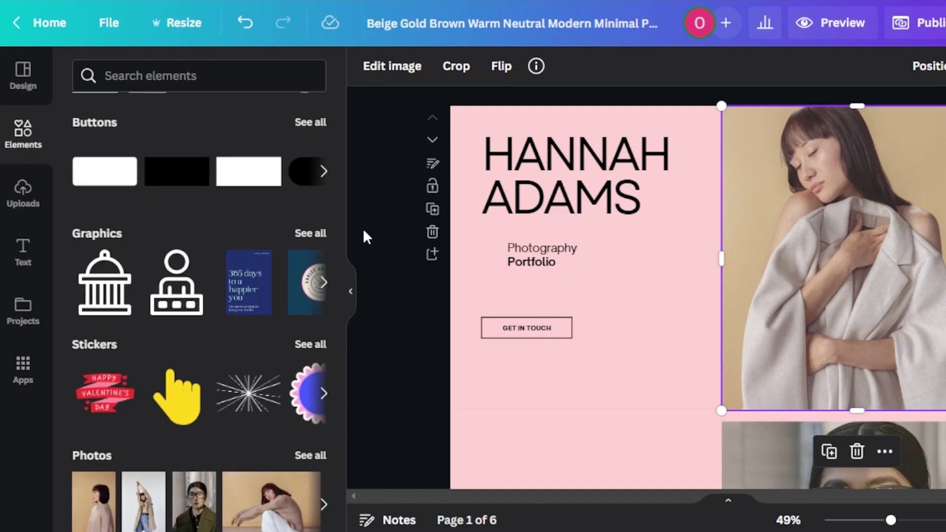
pyautogui.moveTo(340, 220); pyautogui.dragTo(341, 412)
pyautogui.scroll(-15, 338, 389)
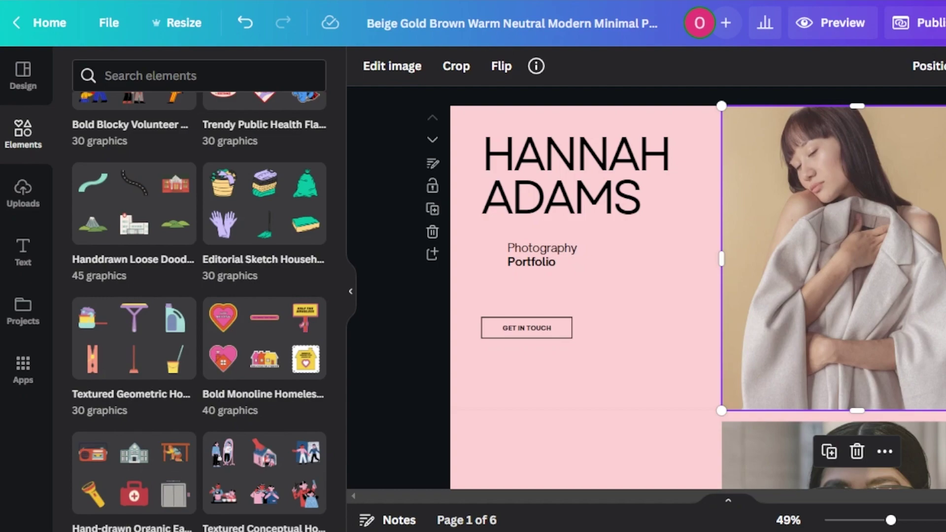
pyautogui.click(607, 115)
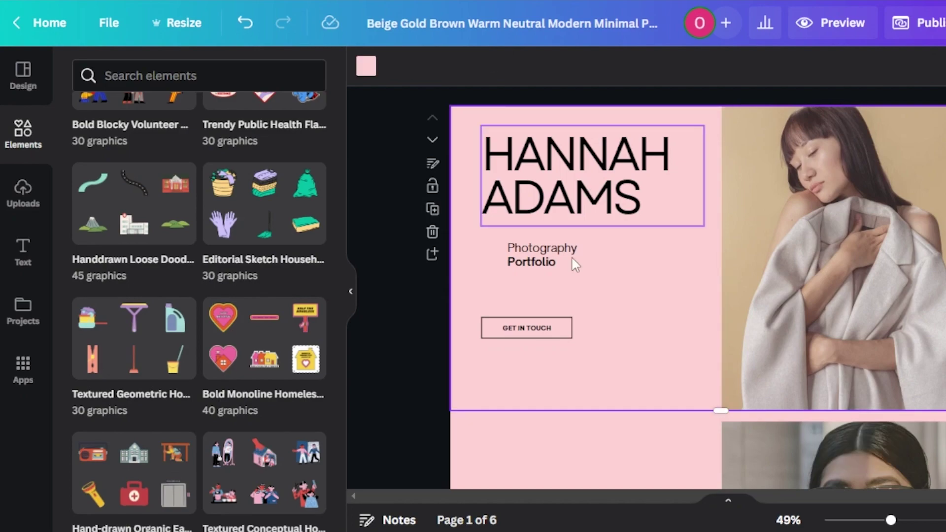
pyautogui.scroll(-20, 698, 287)
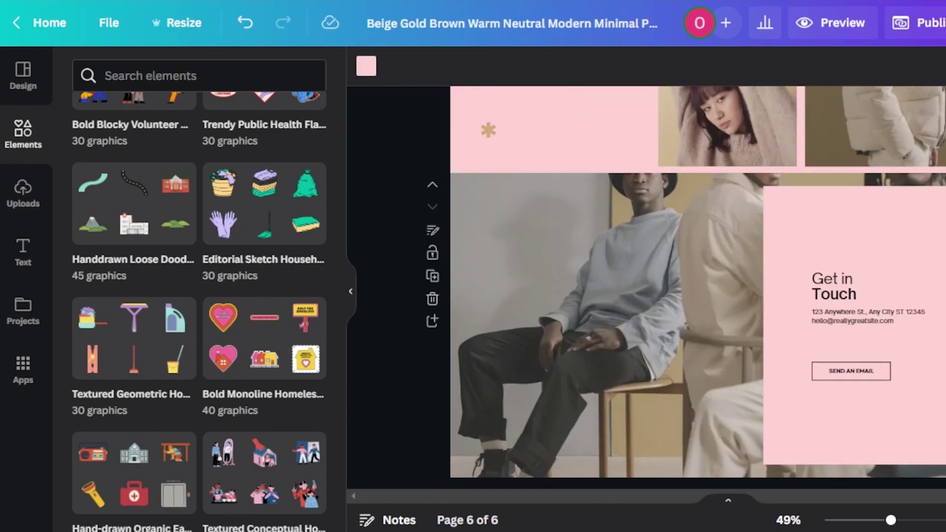
pyautogui.scroll(20, 698, 287)
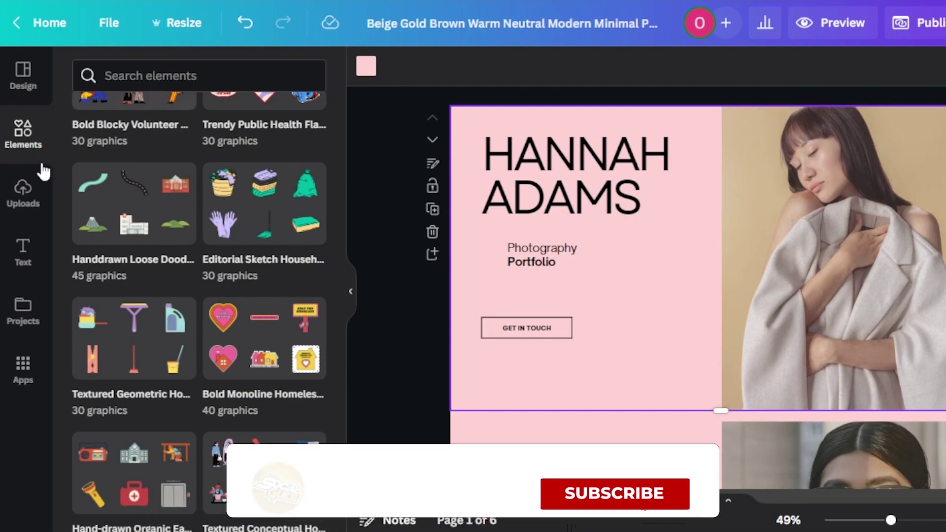
pyautogui.click(24, 78)
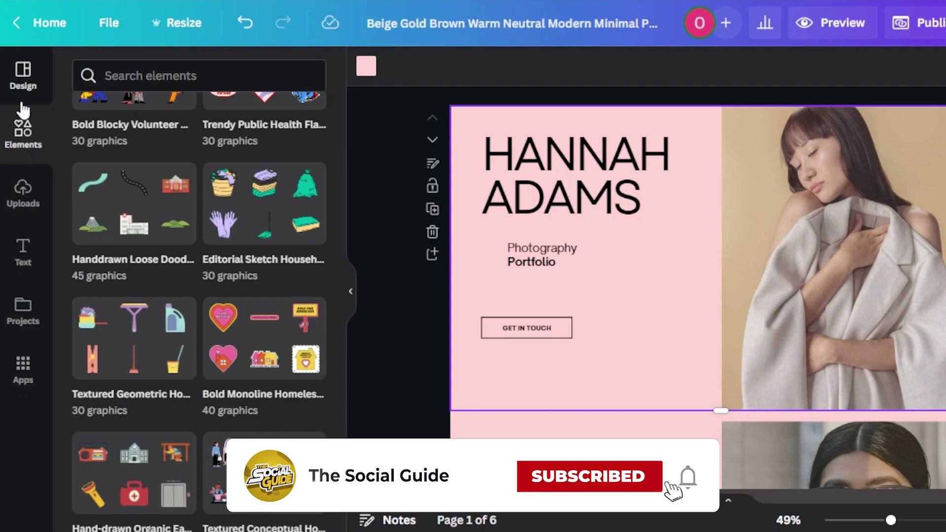
pyautogui.click(25, 154)
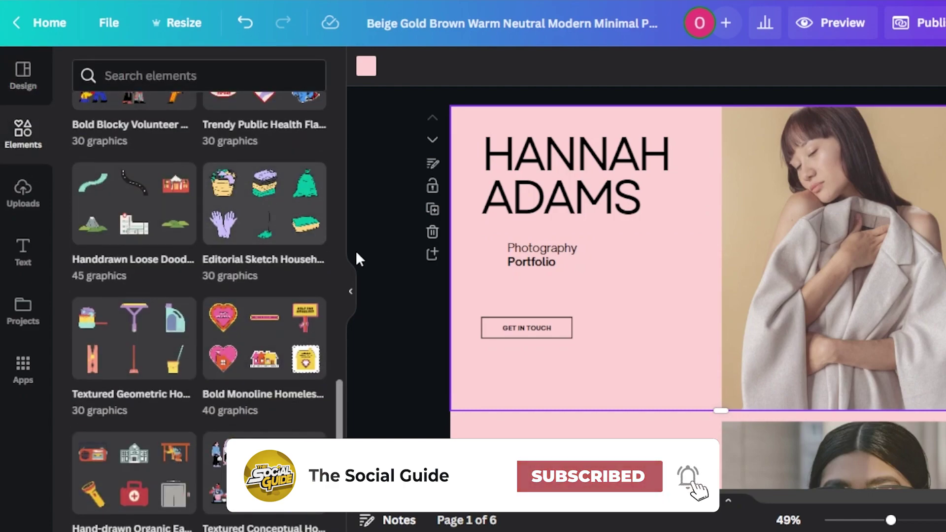
# Step: Replace the cover photo with a 'city' search photo of a woman holding a vintage camera
pyautogui.moveTo(340, 419); pyautogui.dragTo(340, 84)
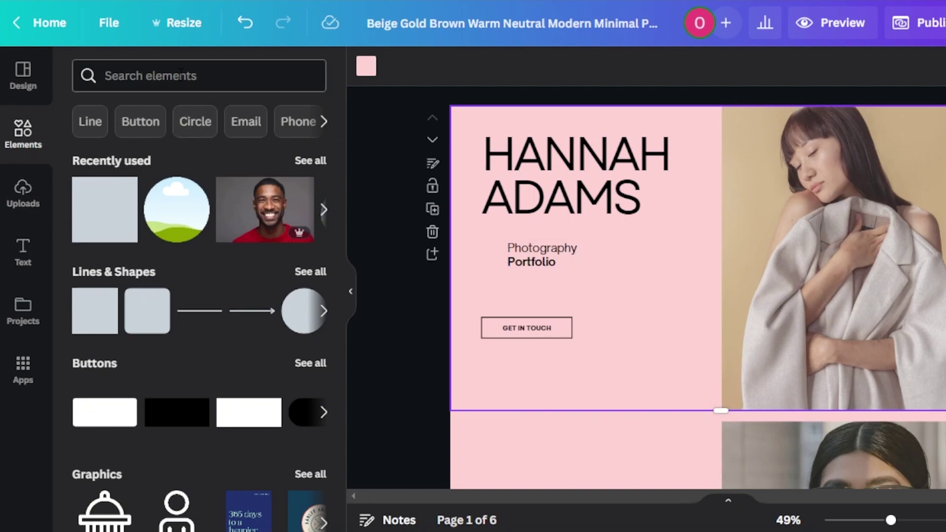
pyautogui.click(202, 75)
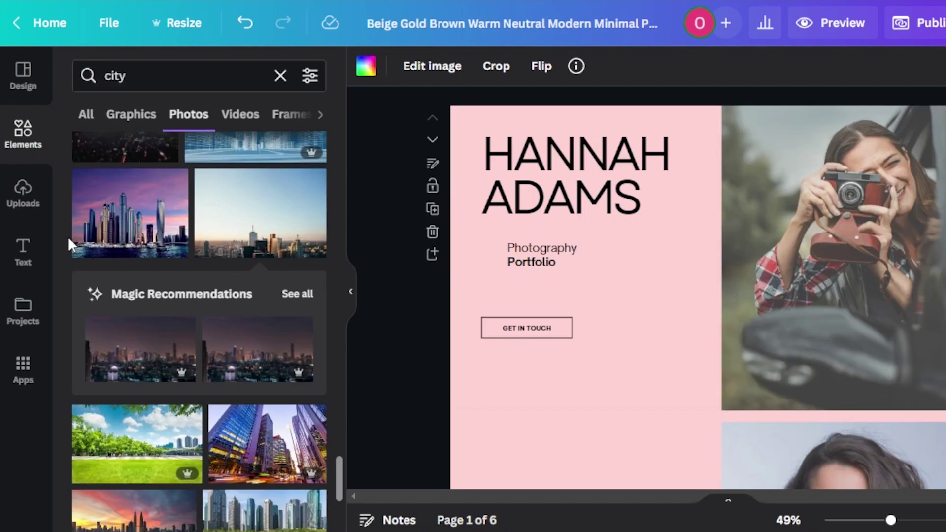
pyautogui.click(23, 136)
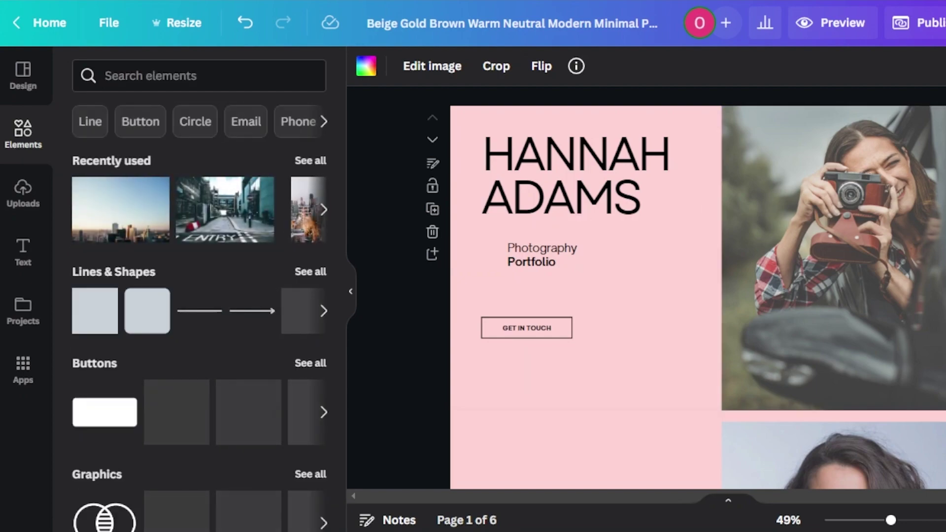
# Step: Fill frame 01 on the Work page with the aerial city skyline photo from Recently used
pyautogui.scroll(-5, 782, 213)
pyautogui.scroll(5, 909, 230)
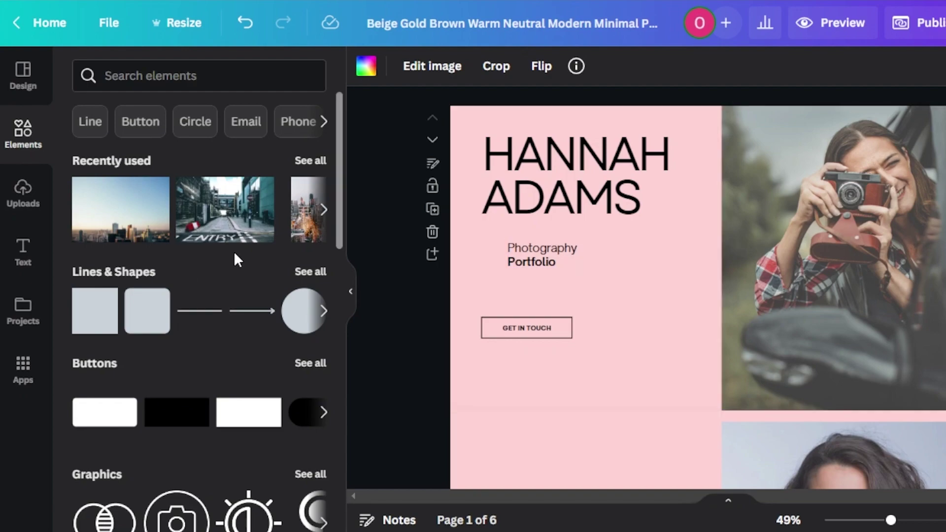
pyautogui.click(308, 160)
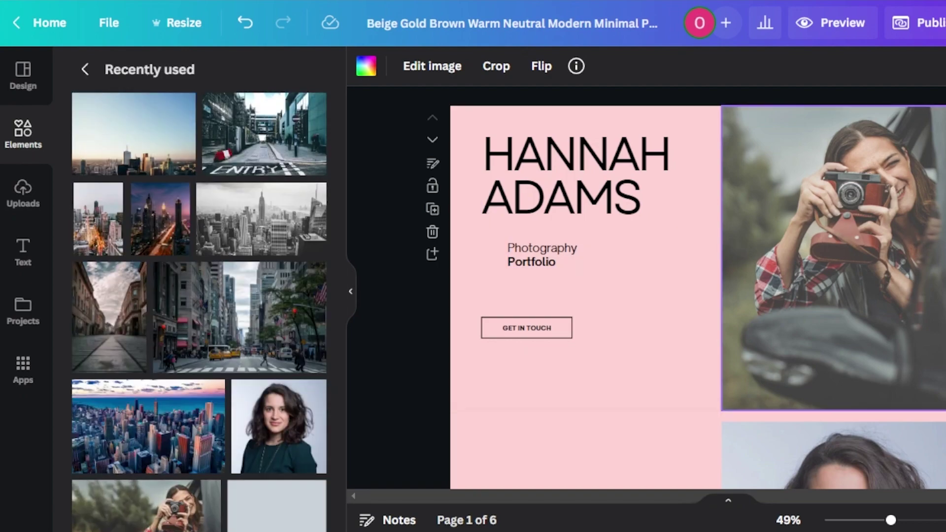
pyautogui.scroll(-3, 833, 257)
pyautogui.scroll(-10, 714, 355)
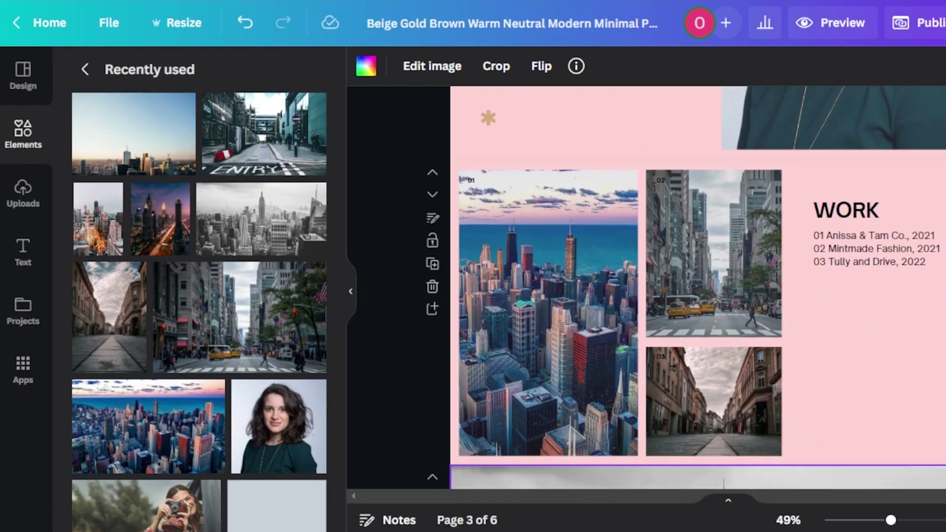
pyautogui.scroll(1, 564, 214)
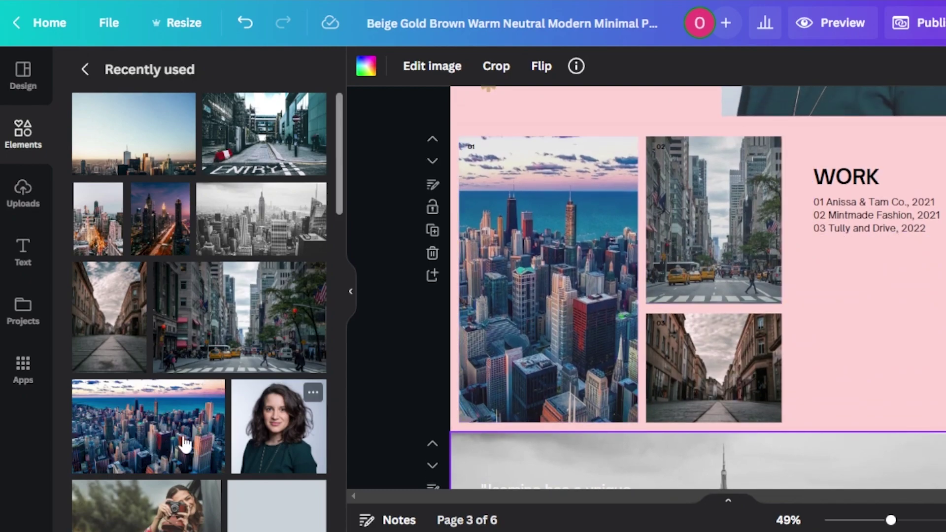
pyautogui.moveTo(151, 446); pyautogui.dragTo(494, 329)
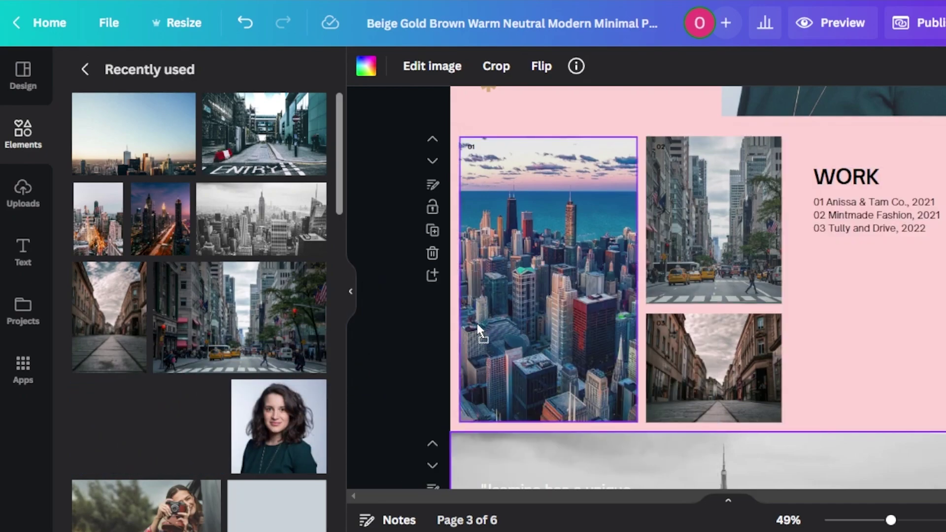
pyautogui.moveTo(519, 198); pyautogui.dragTo(543, 253)
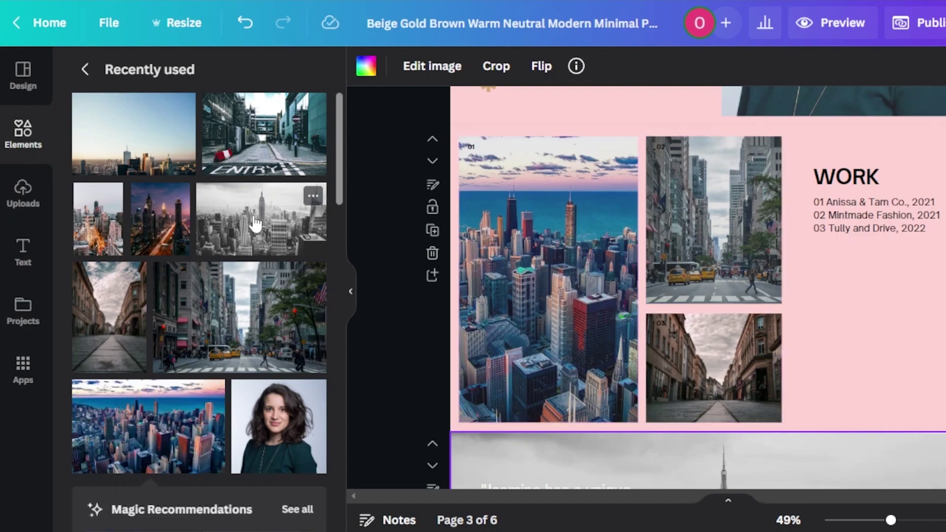
pyautogui.click(23, 134)
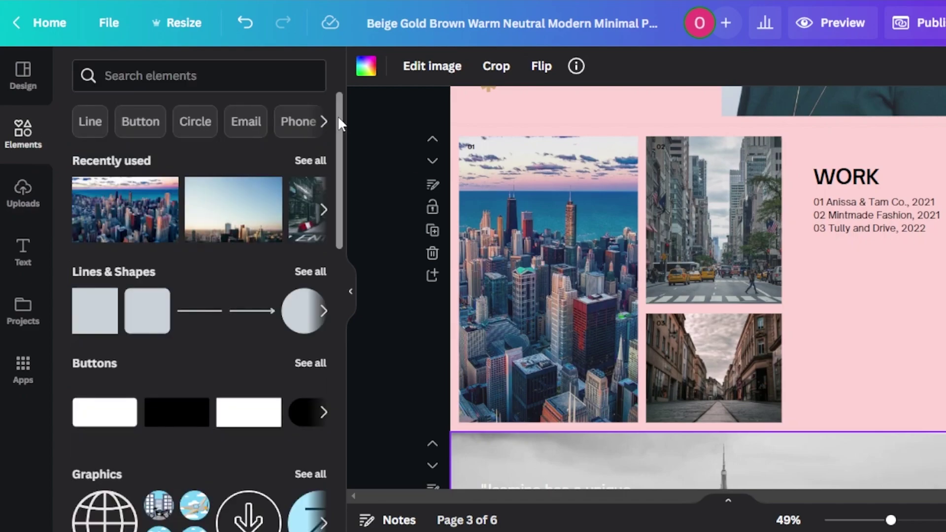
# Step: List the full Frames collection of shaped photo frames and scroll through the portfolio pages
pyautogui.moveTo(338, 115); pyautogui.dragTo(332, 433)
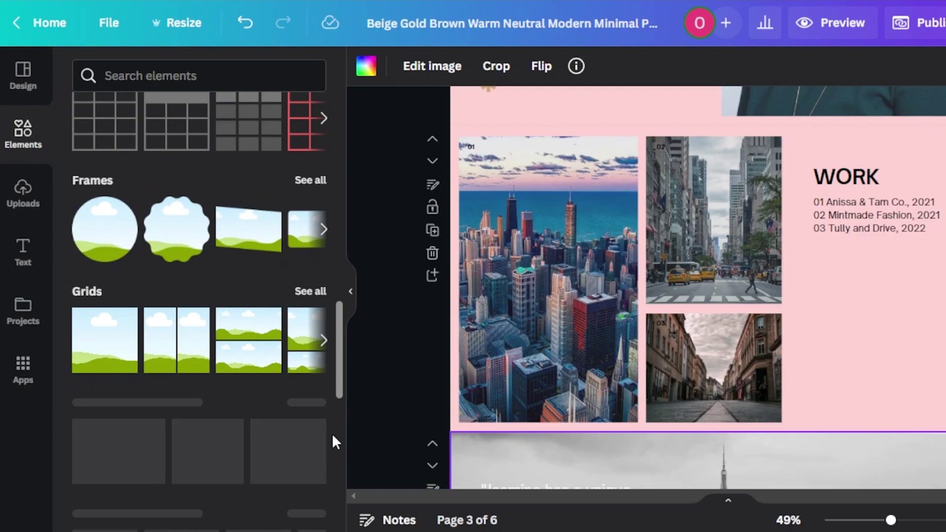
pyautogui.click(311, 181)
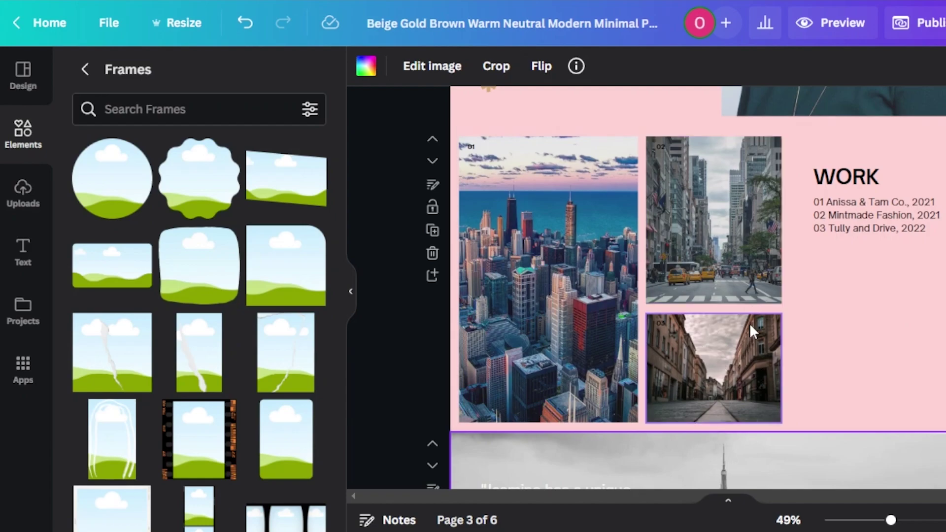
pyautogui.scroll(-4, 750, 323)
pyautogui.scroll(-8, 699, 287)
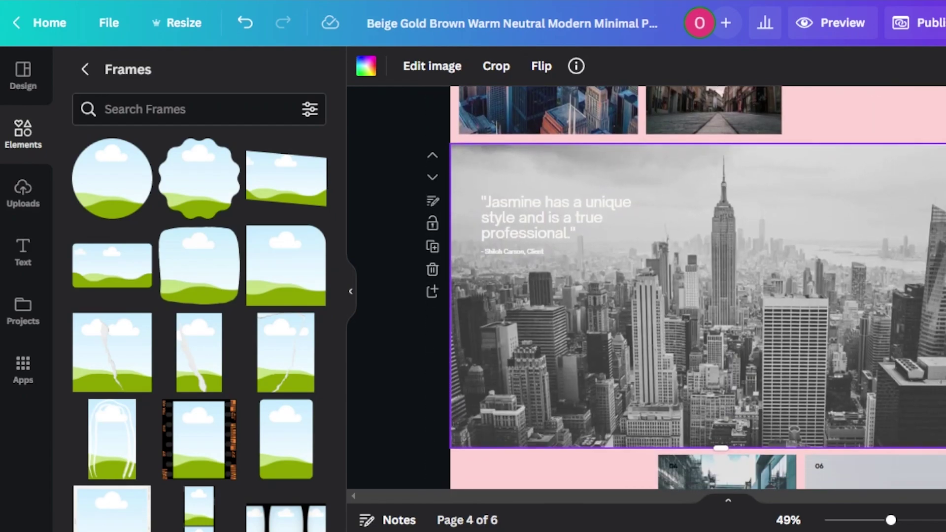
pyautogui.scroll(-5, 698, 287)
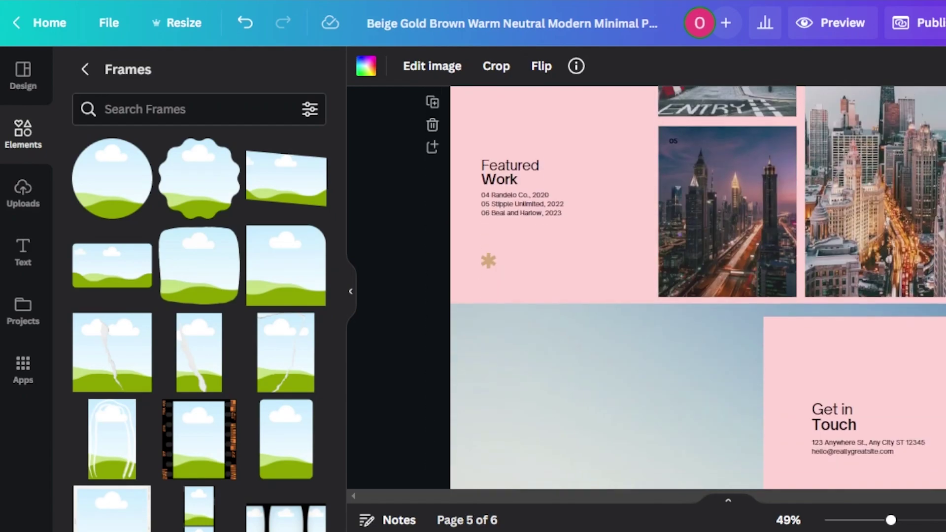
pyautogui.scroll(1, 698, 286)
pyautogui.scroll(1, 610, 359)
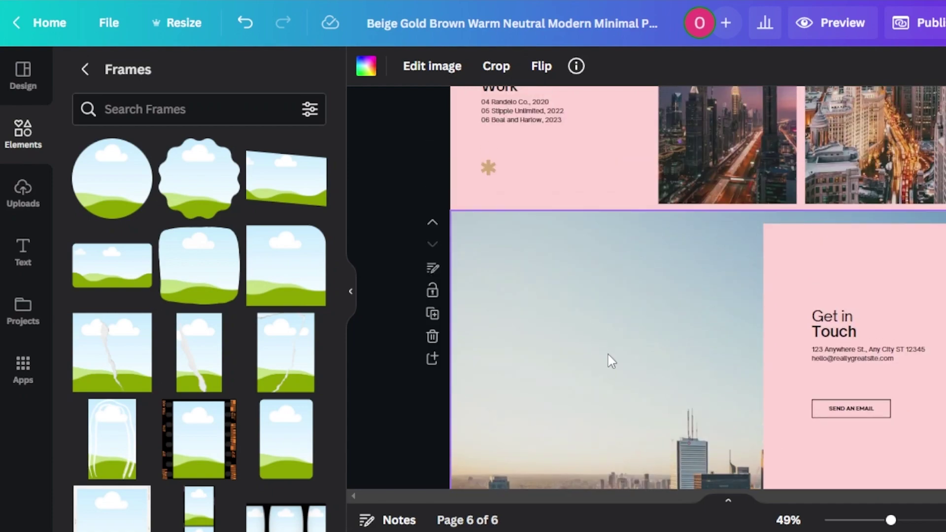
pyautogui.scroll(20, 698, 287)
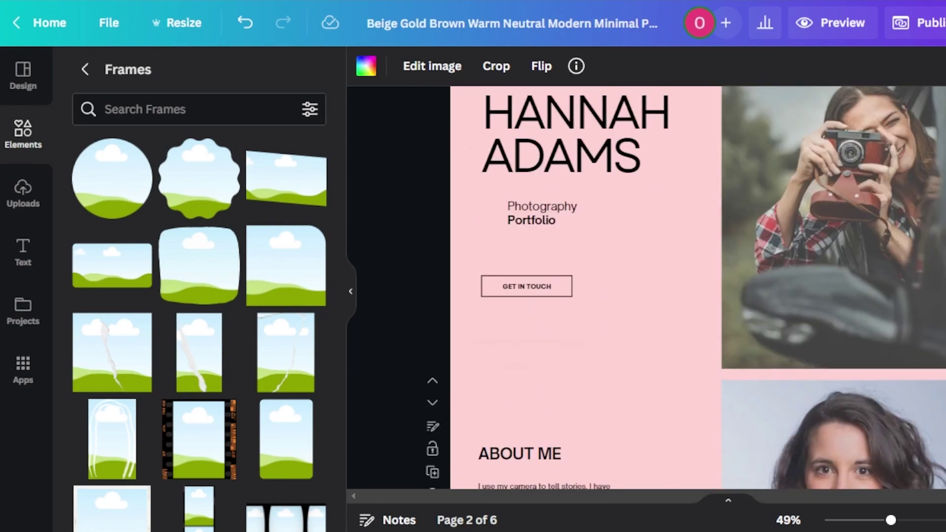
pyautogui.scroll(-8, 698, 288)
pyautogui.scroll(-8, 699, 287)
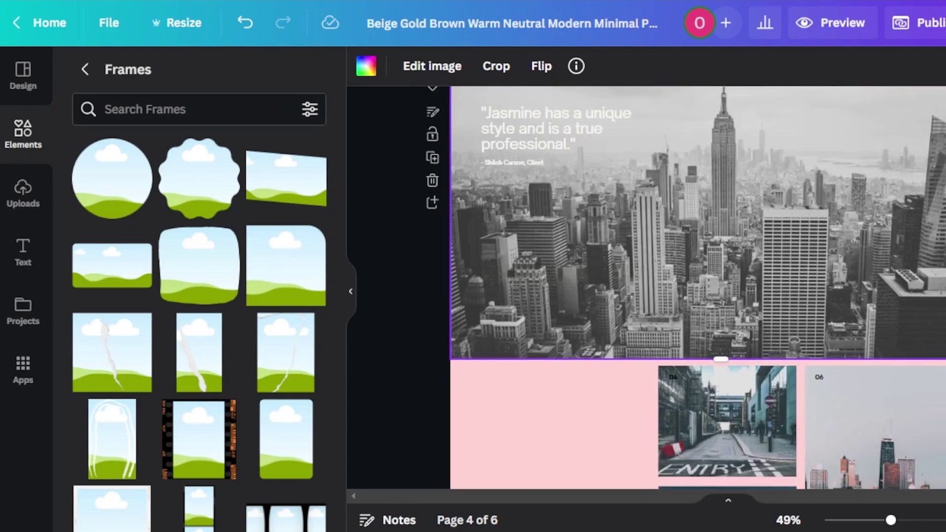
pyautogui.scroll(15, 698, 288)
pyautogui.scroll(4, 698, 287)
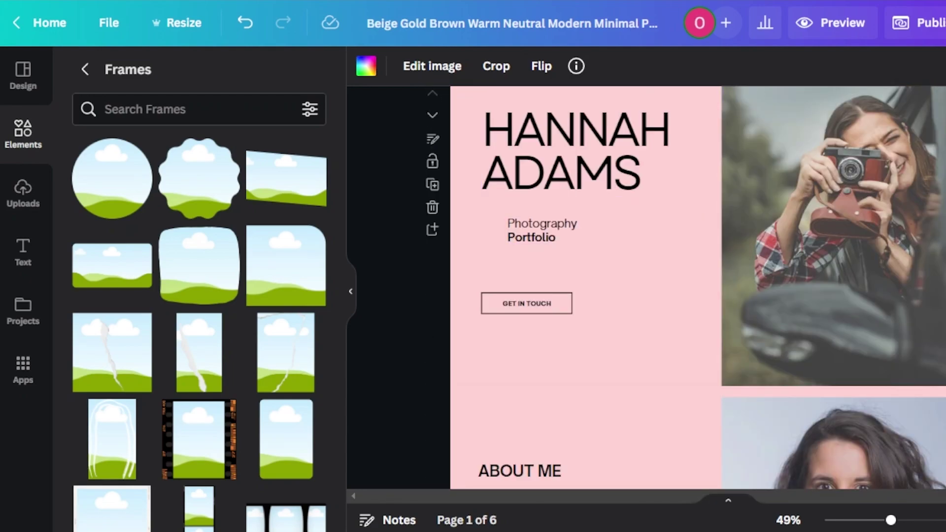
pyautogui.scroll(-15, 699, 287)
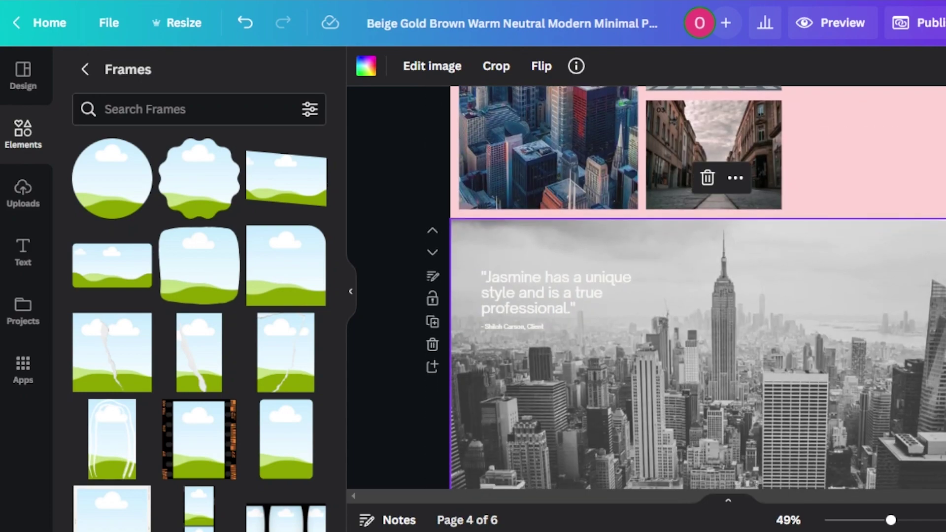
pyautogui.scroll(-12, 698, 288)
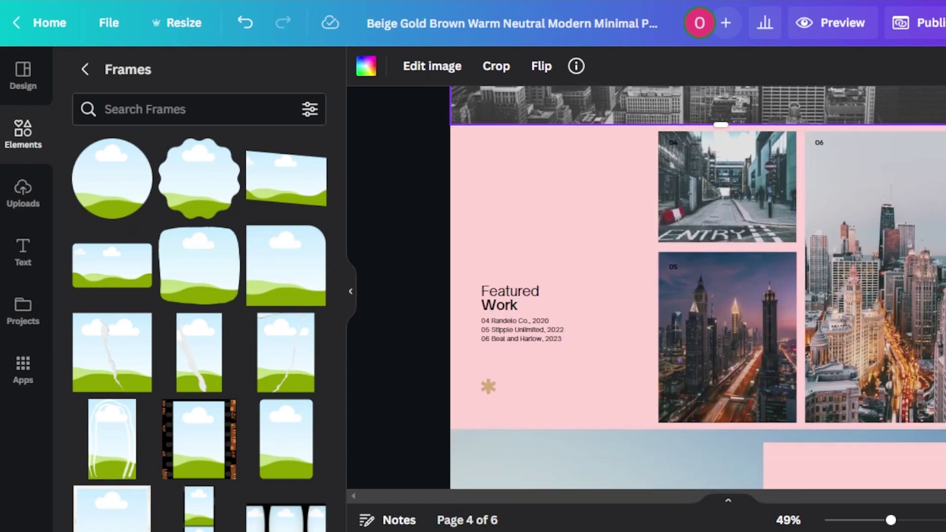
pyautogui.scroll(-2, 698, 287)
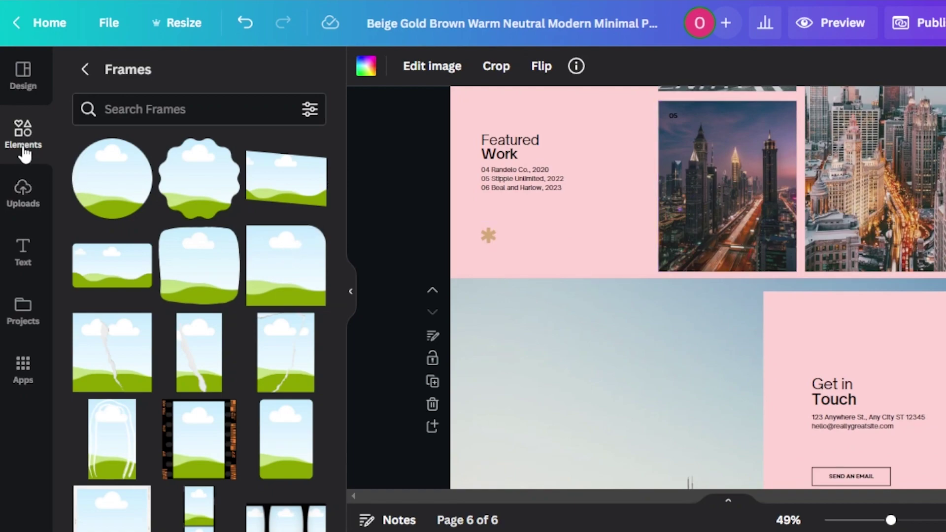
# Step: Browse the full Graphics collection, then return to the main Elements library
pyautogui.click(24, 153)
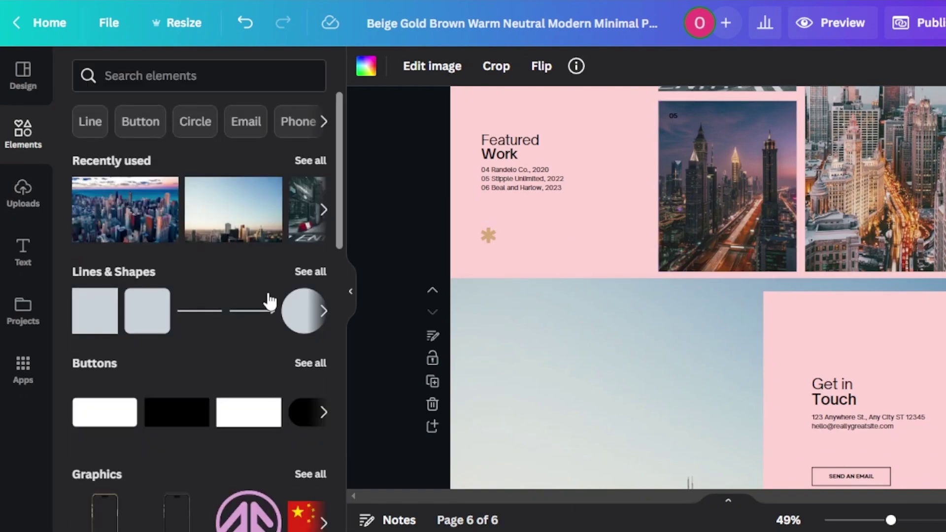
pyautogui.moveTo(338, 203); pyautogui.dragTo(336, 259)
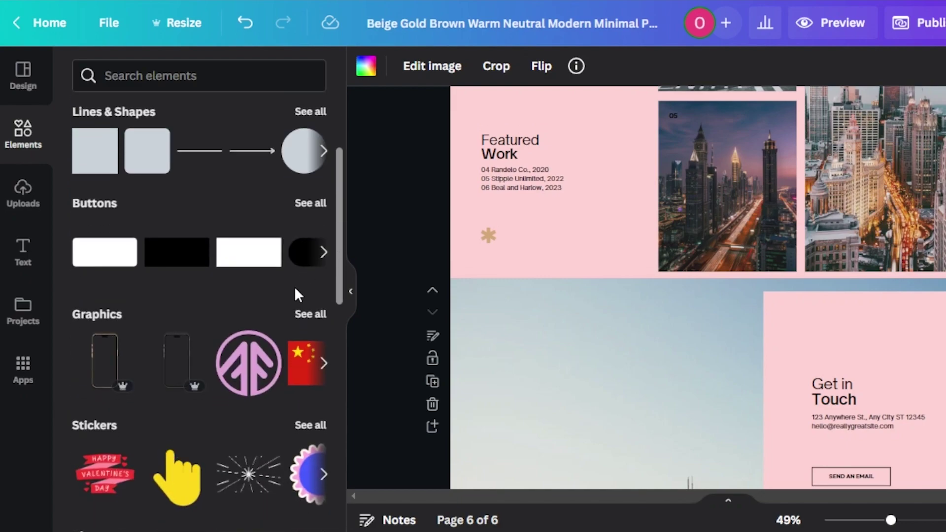
pyautogui.click(310, 315)
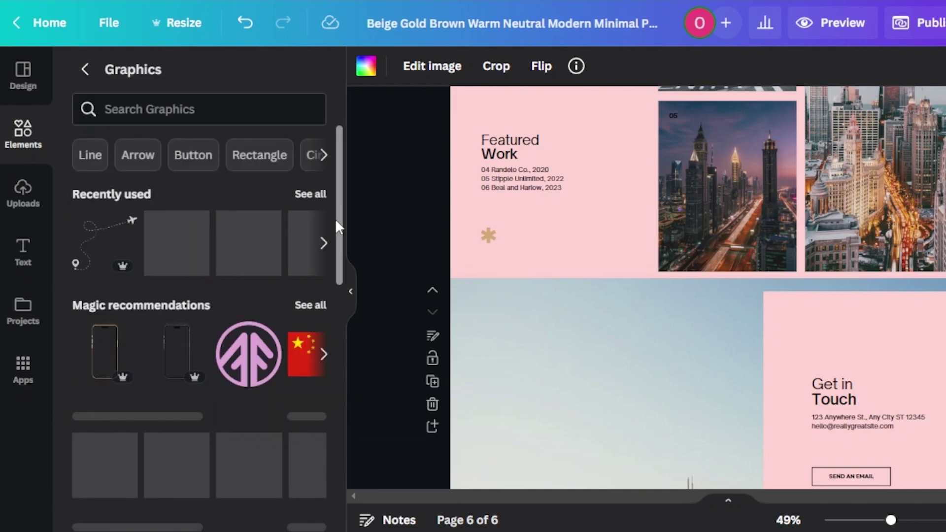
pyautogui.moveTo(336, 218); pyautogui.dragTo(341, 315)
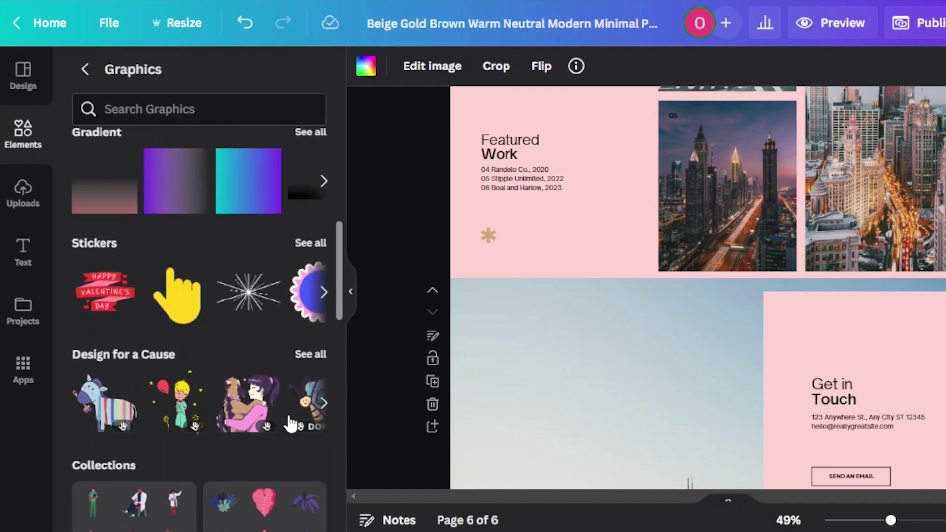
pyautogui.moveTo(340, 270); pyautogui.dragTo(410, 184)
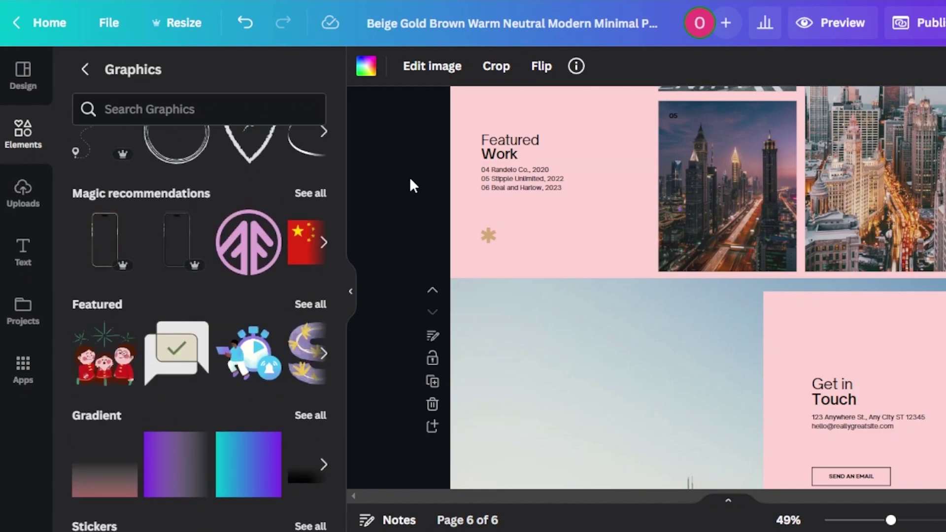
pyautogui.click(85, 69)
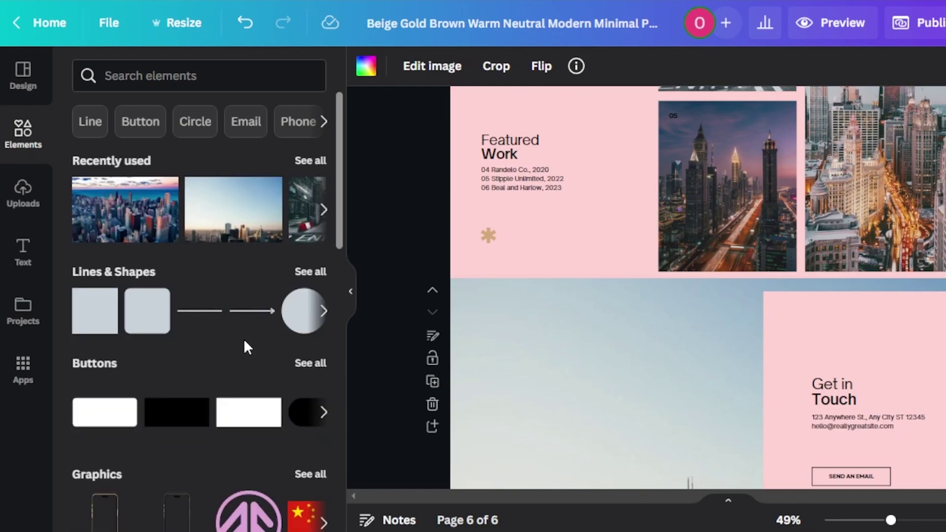
# Step: Add a rounded pill button to the Featured Work page and make it dark
pyautogui.click(318, 364)
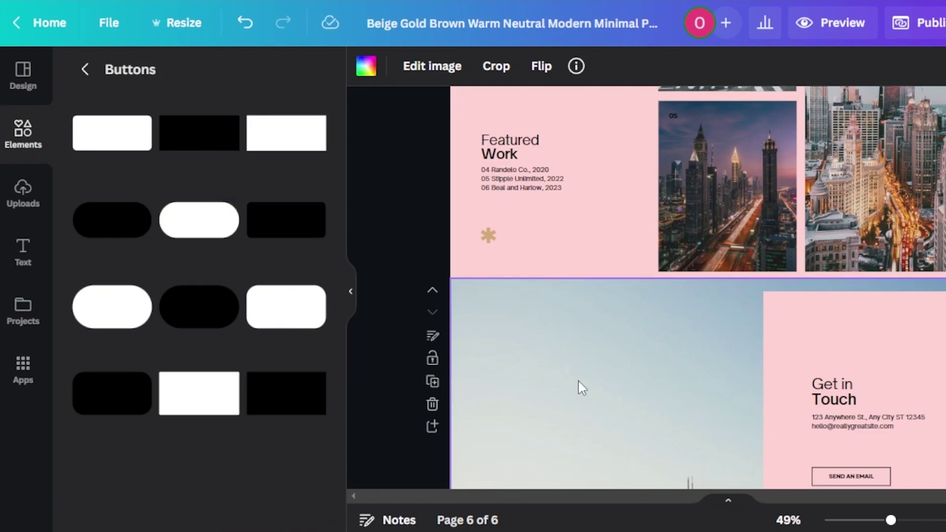
pyautogui.moveTo(193, 228); pyautogui.dragTo(554, 258)
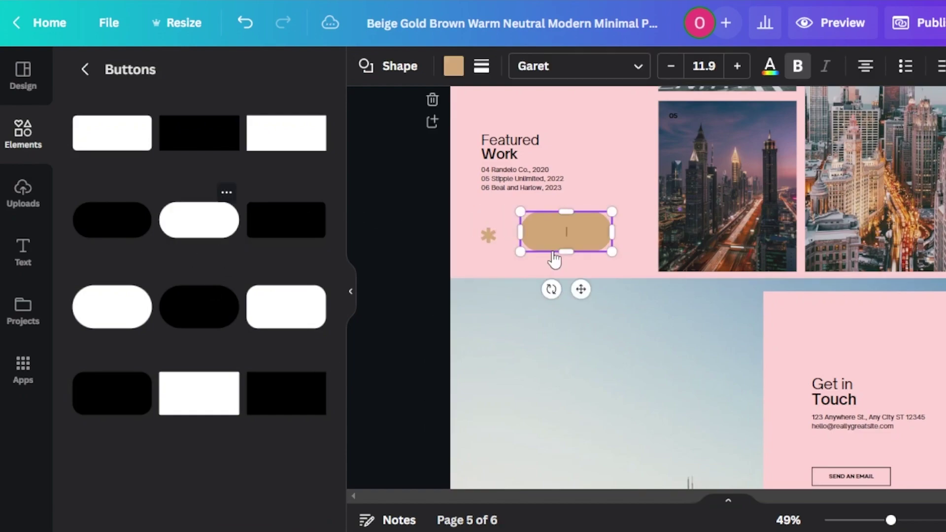
pyautogui.click(578, 253)
pyautogui.click(575, 249)
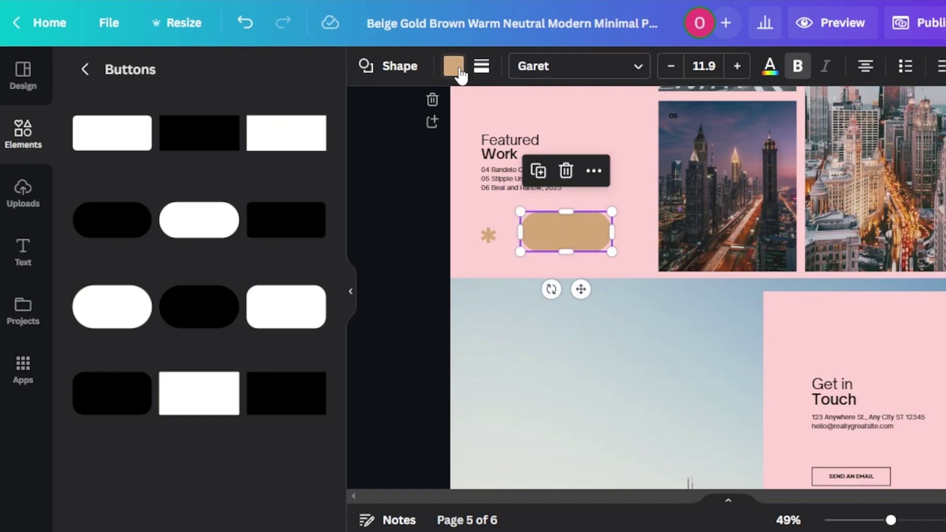
pyautogui.click(453, 67)
pyautogui.click(221, 146)
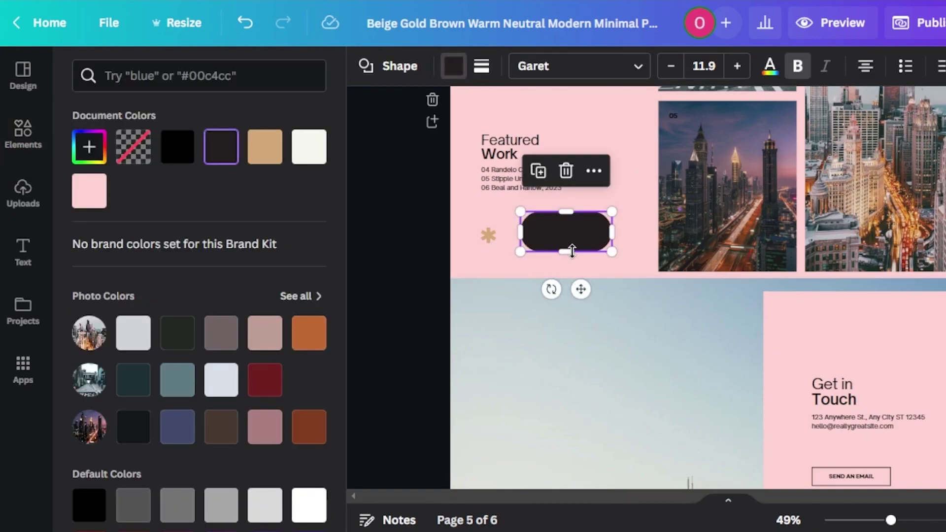
# Step: Delete the tan asterisk and move the dark button left under the Featured Work list
pyautogui.click(488, 236)
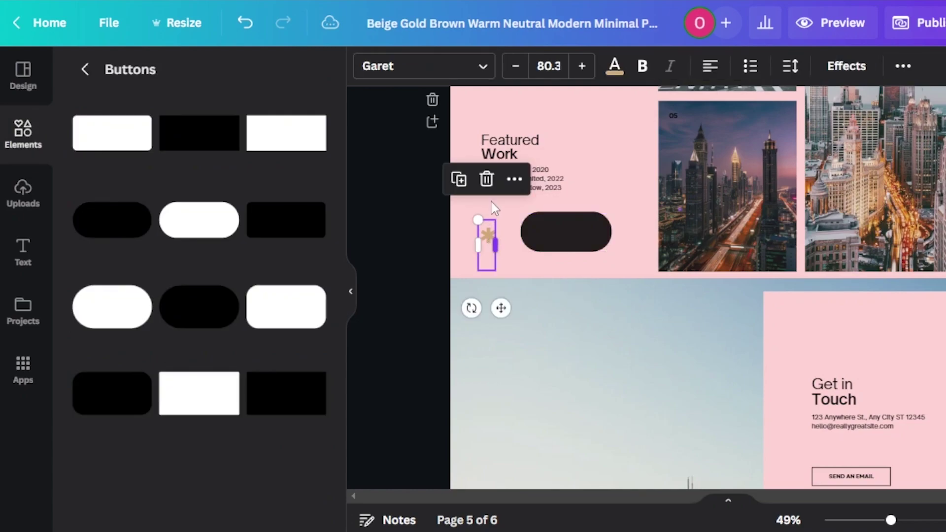
pyautogui.click(486, 181)
pyautogui.moveTo(582, 235); pyautogui.dragTo(535, 230)
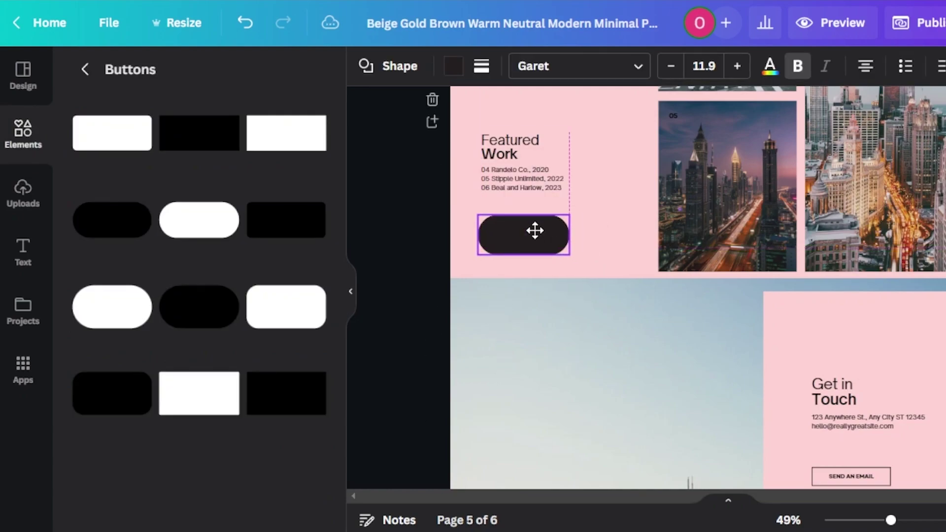
pyautogui.click(23, 250)
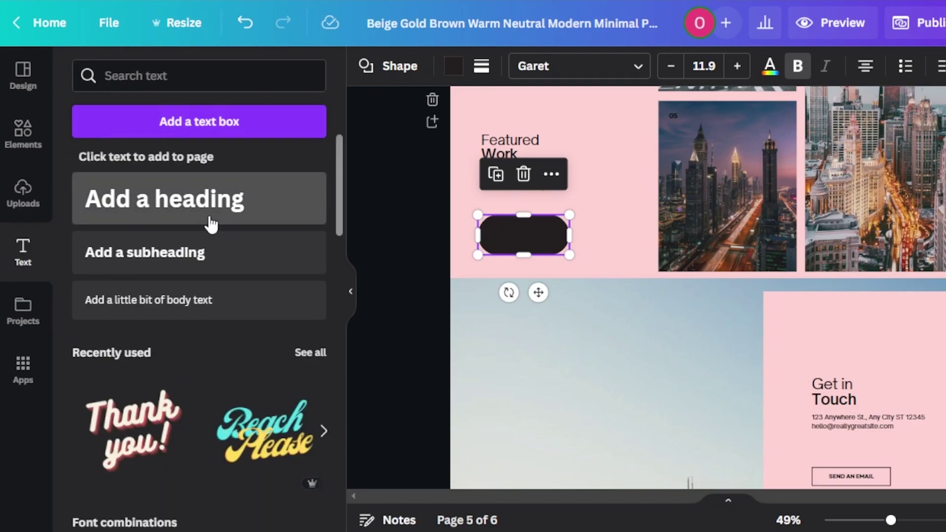
# Step: Add a heading text box reading 'click here' in off-white
pyautogui.click(211, 224)
pyautogui.moveTo(828, 185); pyautogui.dragTo(894, 183)
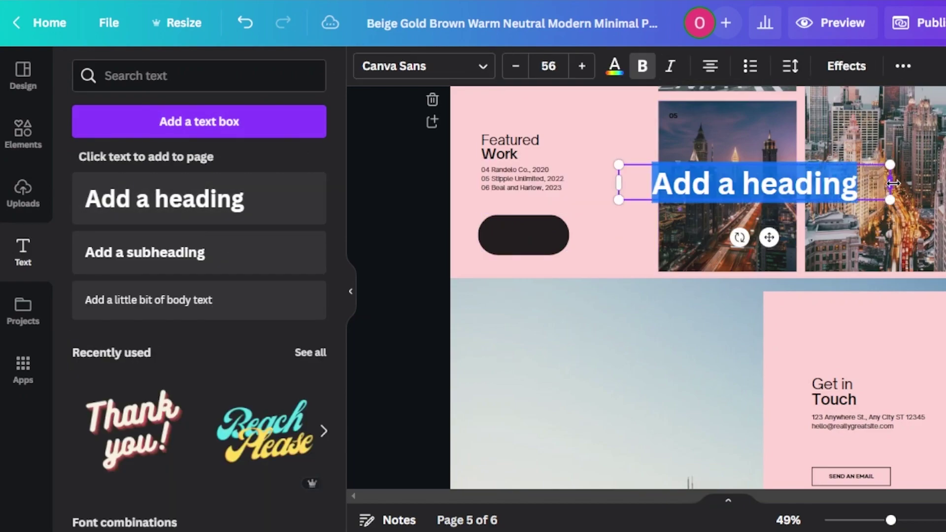
pyautogui.write('click here')
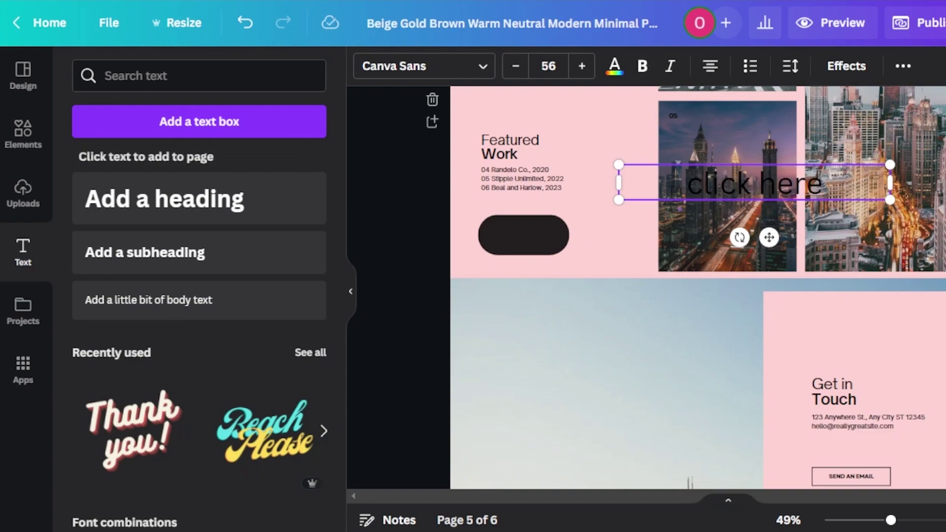
pyautogui.moveTo(679, 190); pyautogui.dragTo(860, 173)
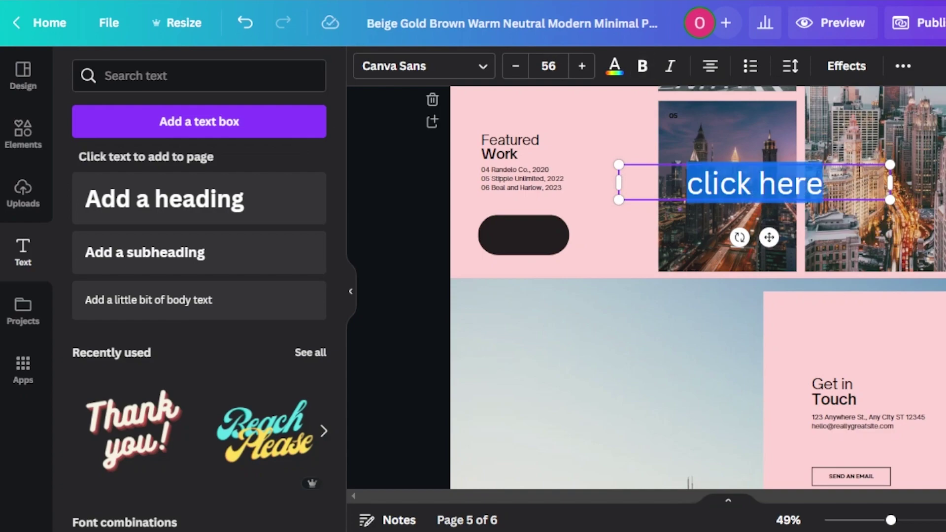
pyautogui.click(614, 68)
pyautogui.click(265, 146)
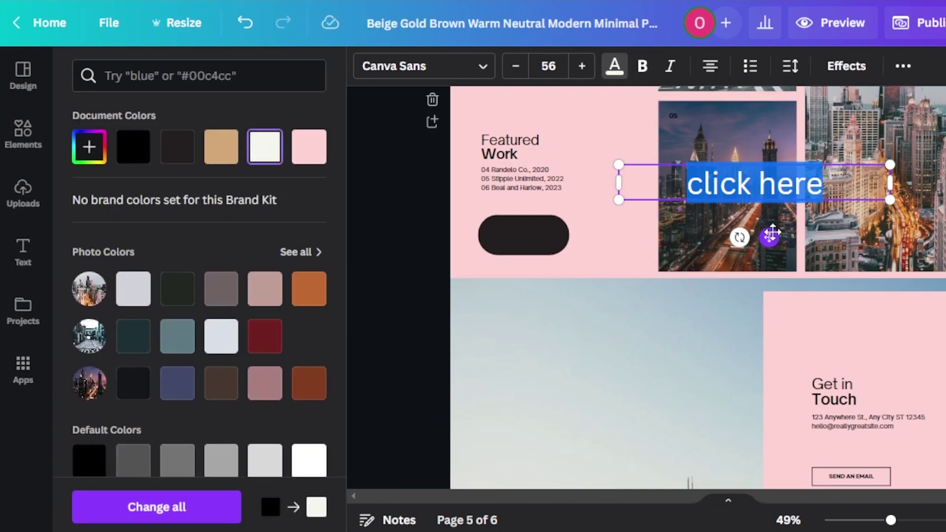
# Step: Shrink the 'click here' text to size 28 and centre it on the dark button
pyautogui.moveTo(772, 234); pyautogui.dragTo(546, 290)
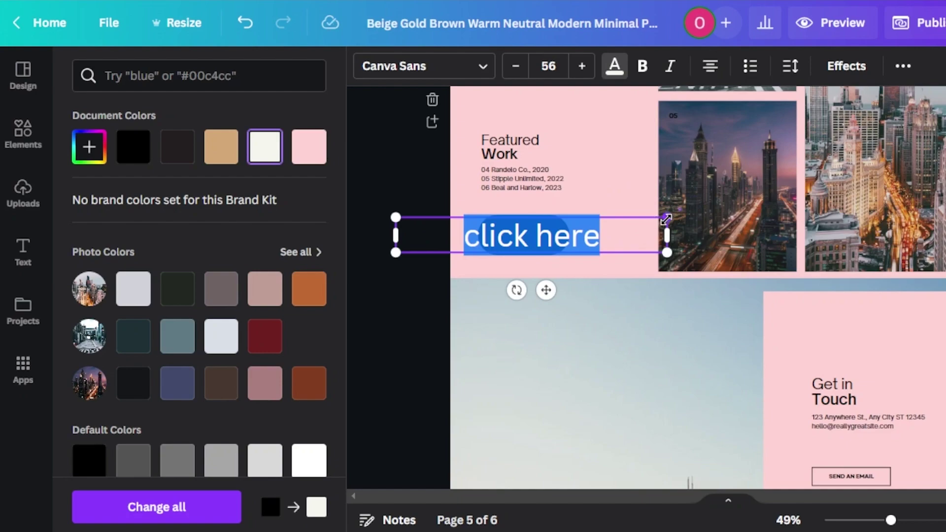
pyautogui.moveTo(667, 219); pyautogui.dragTo(527, 233)
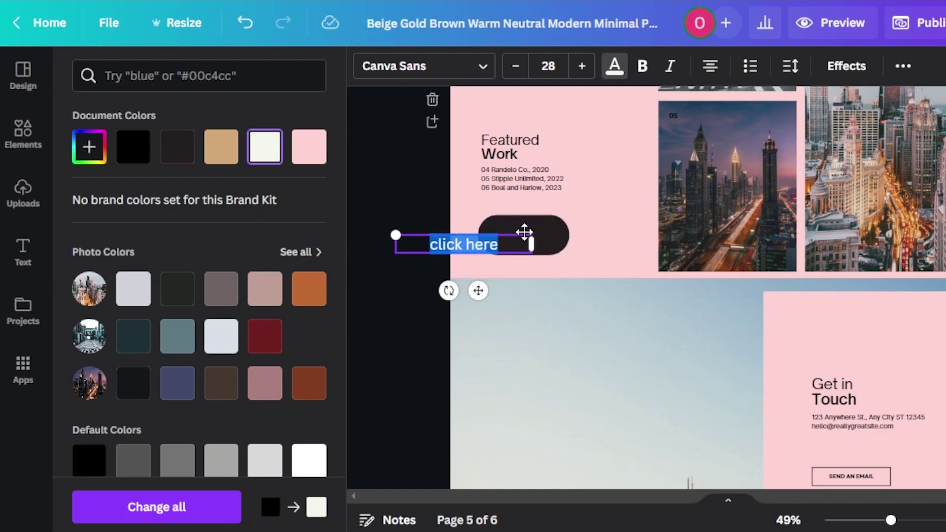
pyautogui.moveTo(478, 291); pyautogui.dragTo(538, 280)
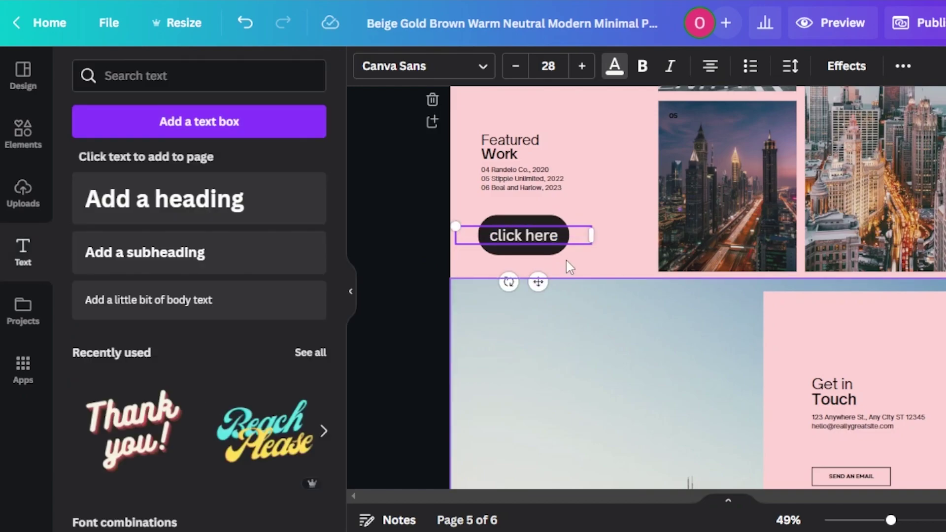
pyautogui.scroll(5, 698, 288)
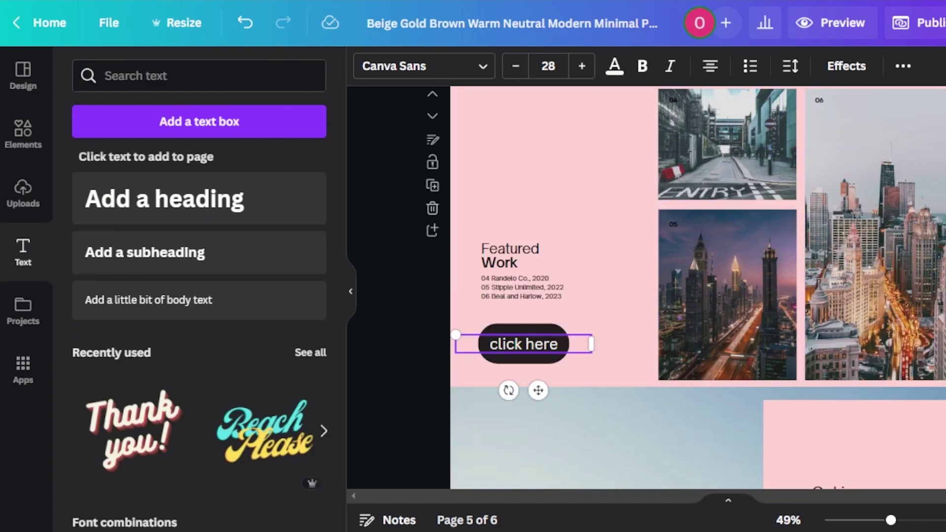
pyautogui.scroll(10, 606, 194)
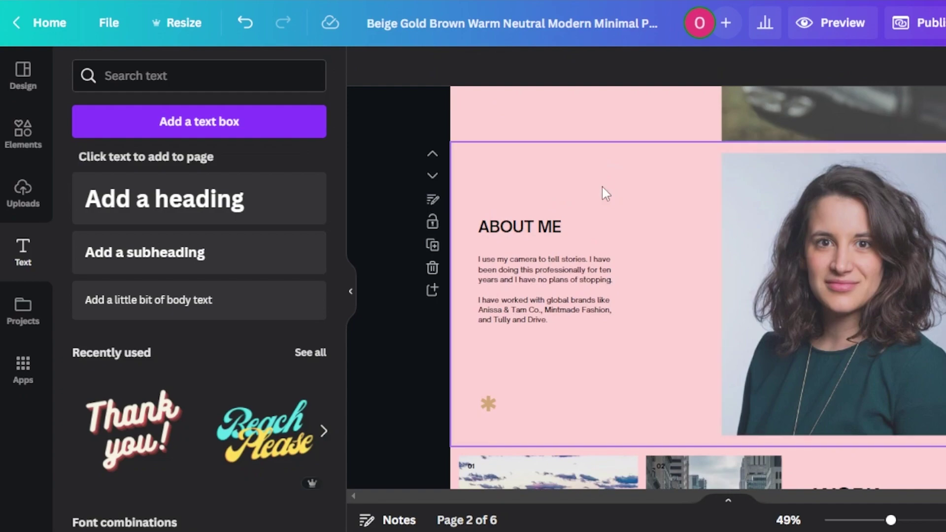
pyautogui.click(504, 235)
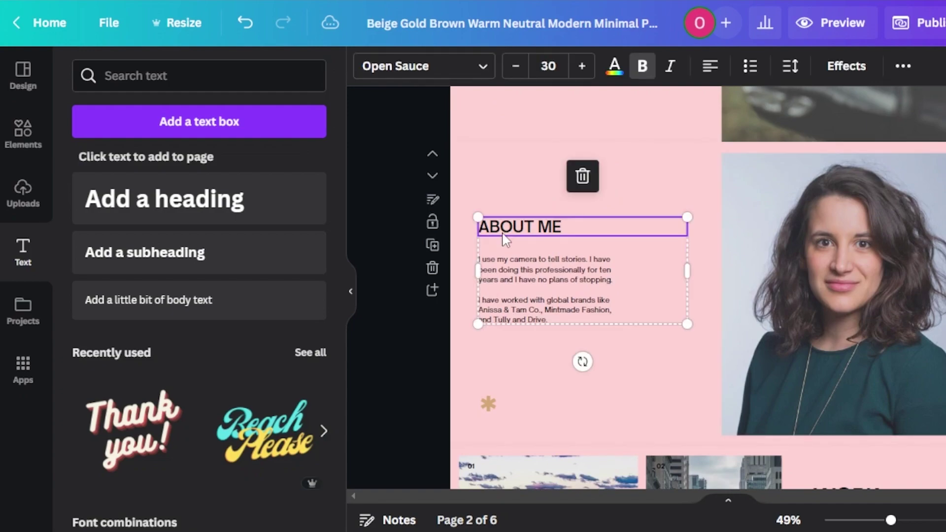
pyautogui.click(434, 74)
pyautogui.moveTo(340, 161); pyautogui.dragTo(338, 276)
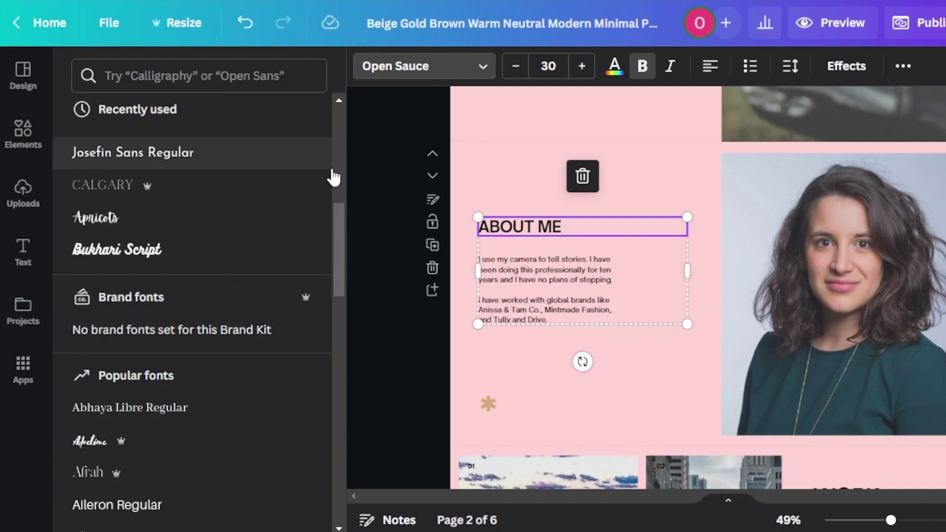
pyautogui.scroll(5, 789, 296)
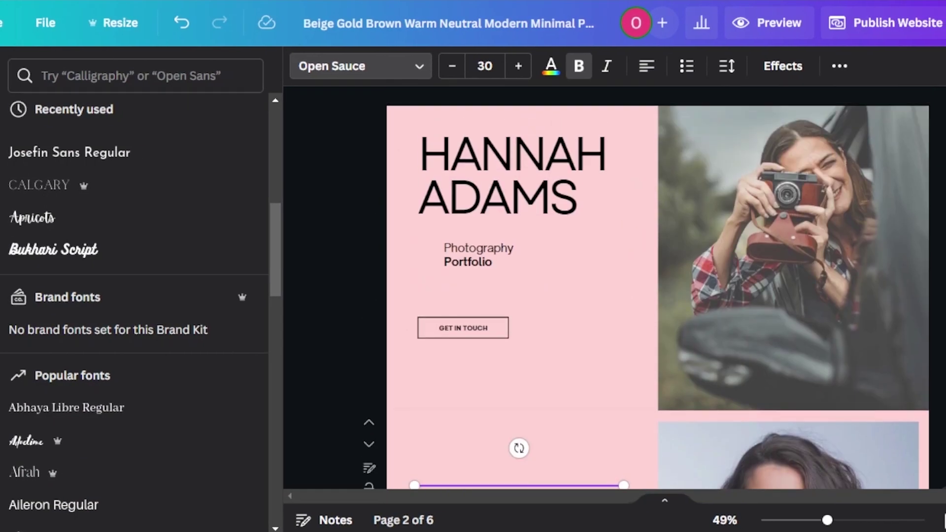
pyautogui.scroll(-15, 658, 287)
pyautogui.scroll(-10, 711, 443)
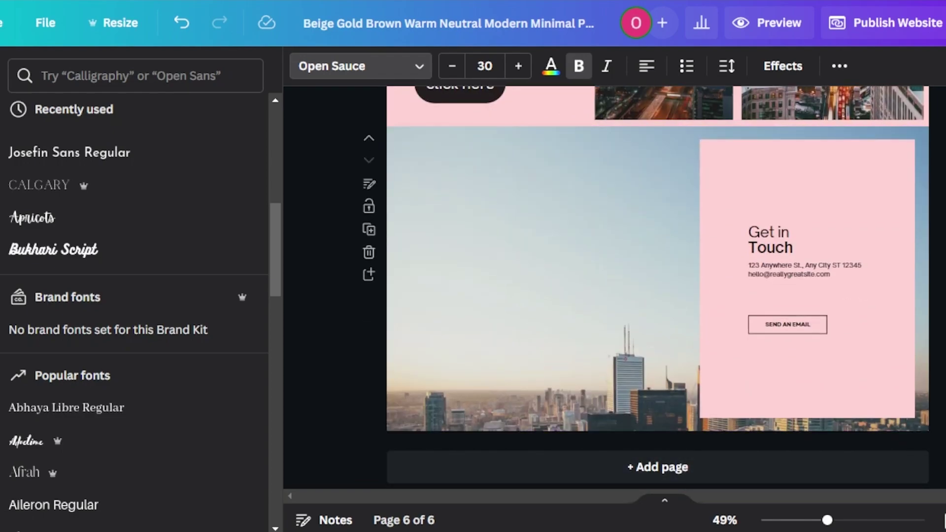
pyautogui.scroll(20, 658, 287)
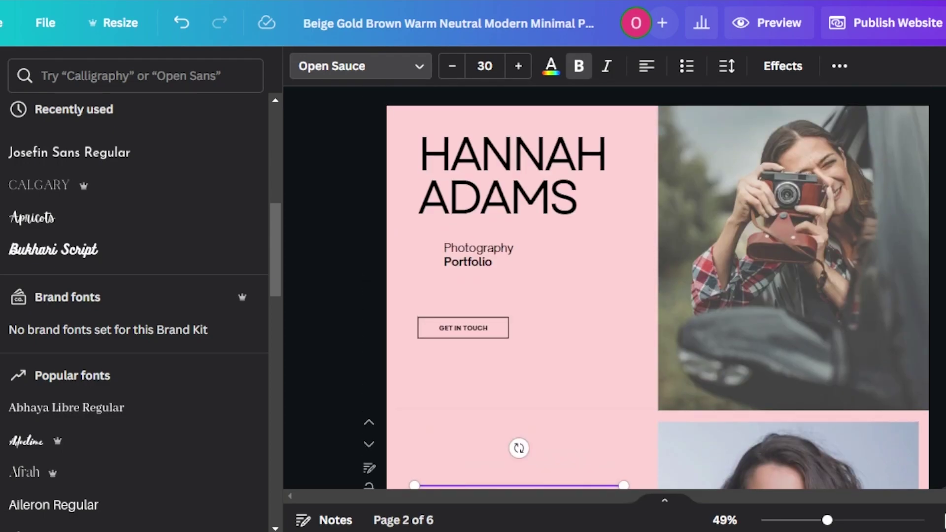
pyautogui.scroll(-5, 658, 287)
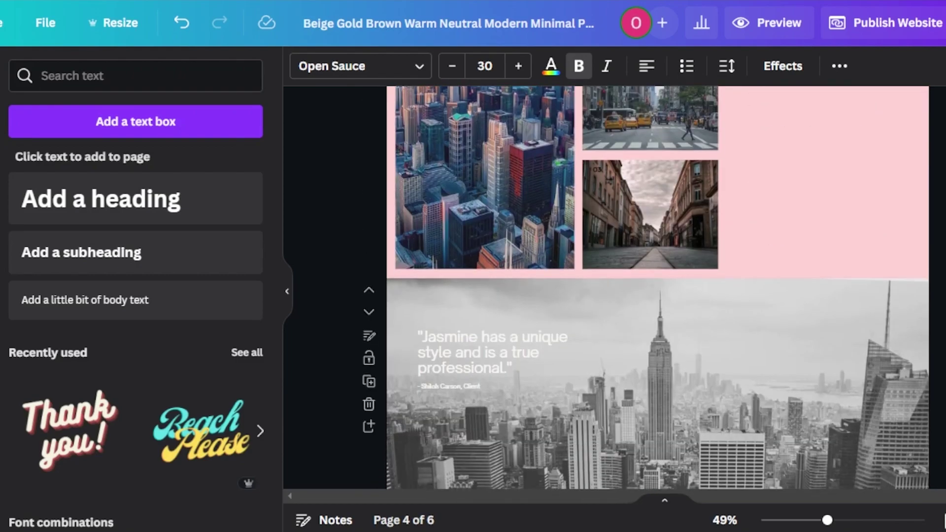
pyautogui.scroll(-10, 658, 287)
pyautogui.scroll(12, 658, 287)
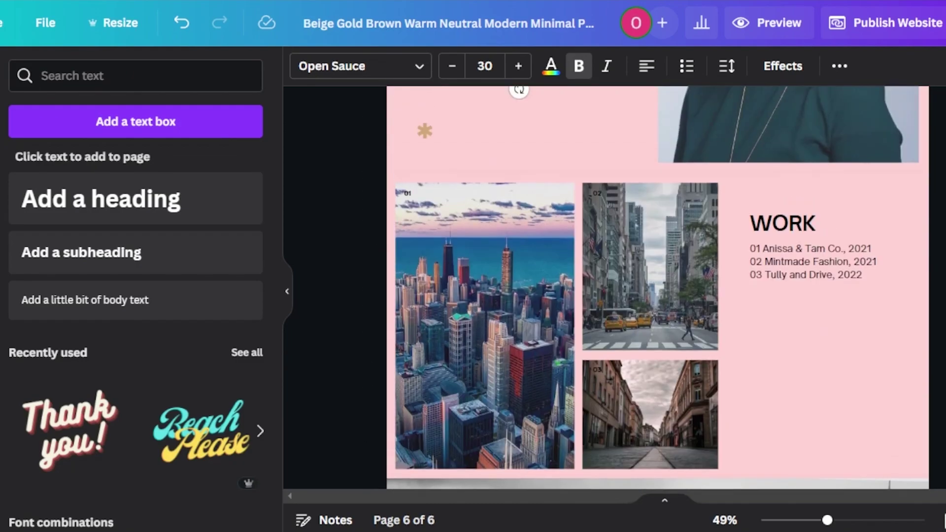
pyautogui.scroll(10, 658, 287)
pyautogui.scroll(-12, 658, 287)
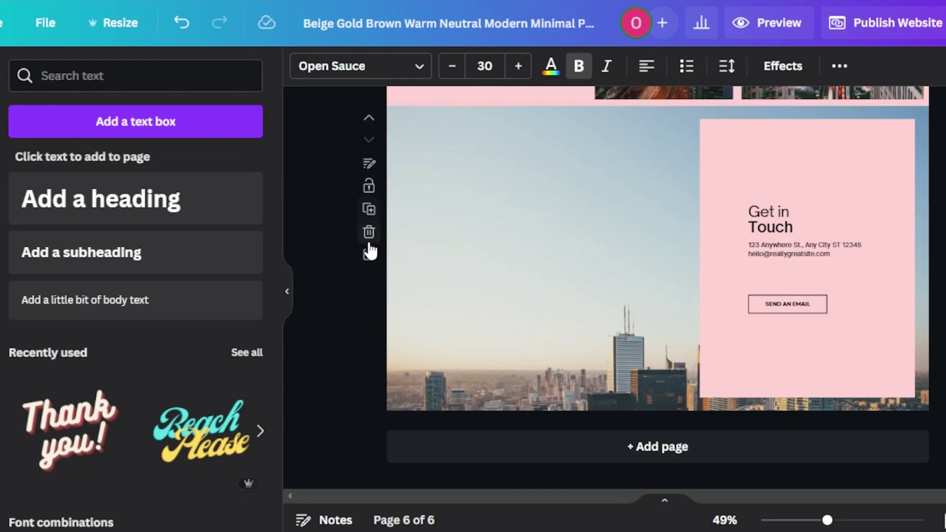
pyautogui.scroll(10, 658, 287)
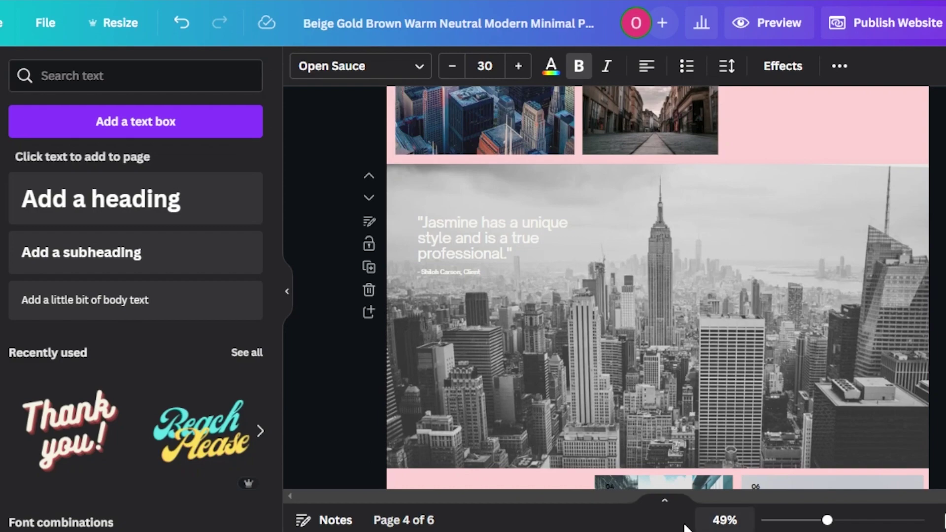
pyautogui.click(665, 501)
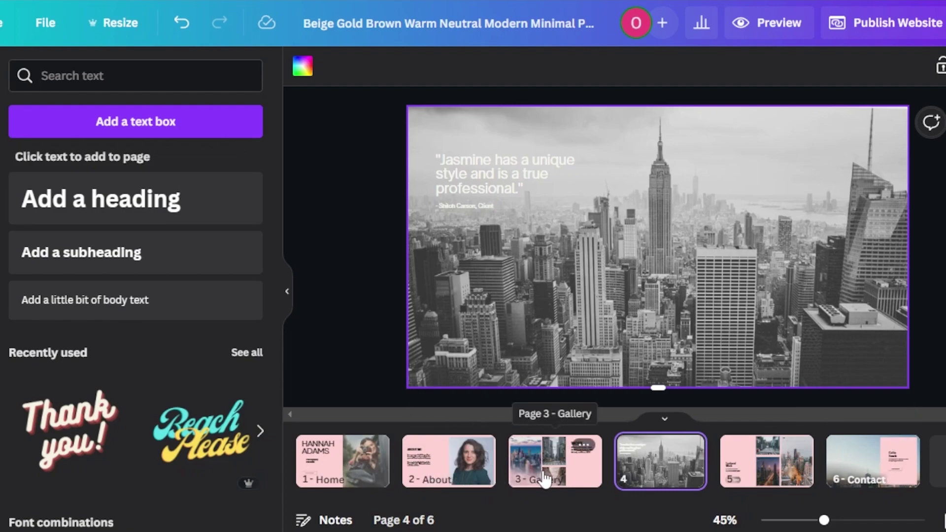
pyautogui.moveTo(552, 475)
pyautogui.mouseDown()
pyautogui.moveTo(555, 453)
pyautogui.moveTo(458, 451)
pyautogui.moveTo(567, 451)
pyautogui.moveTo(547, 464)
pyautogui.mouseUp()
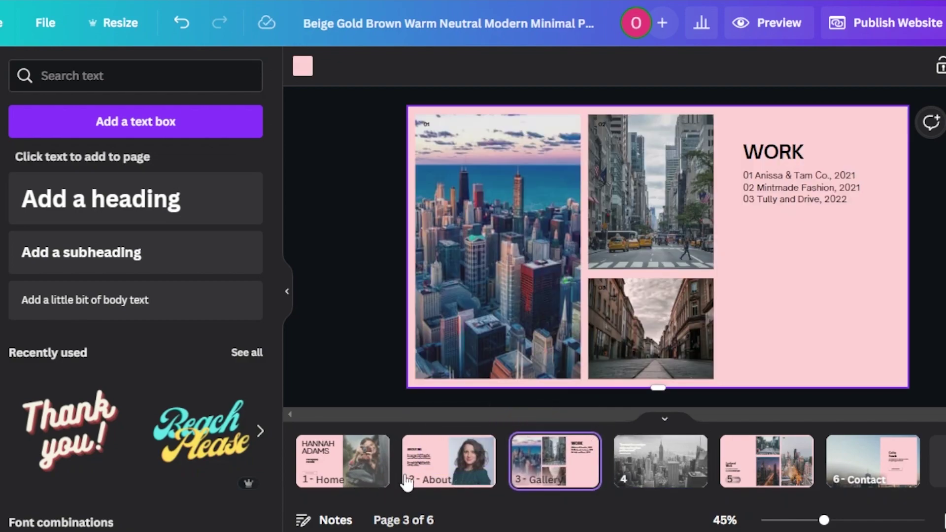
pyautogui.click(478, 446)
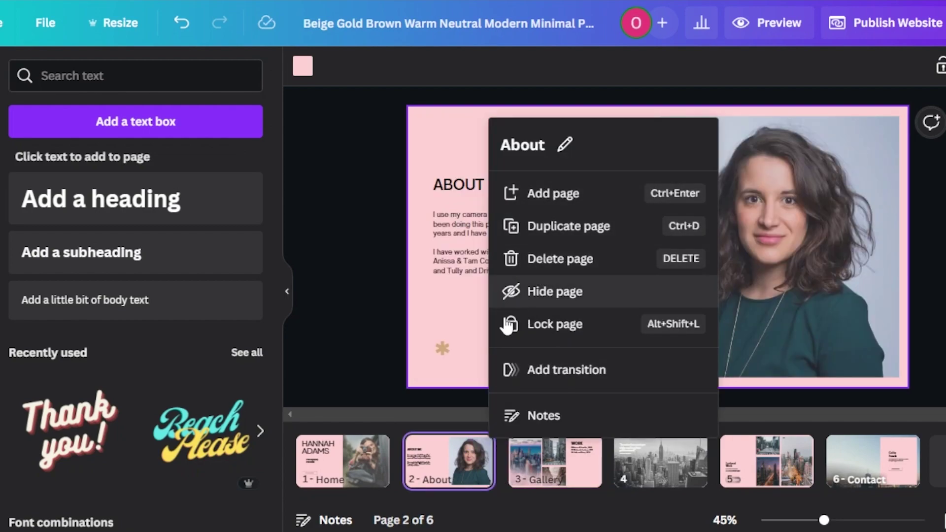
pyautogui.press('Escape')
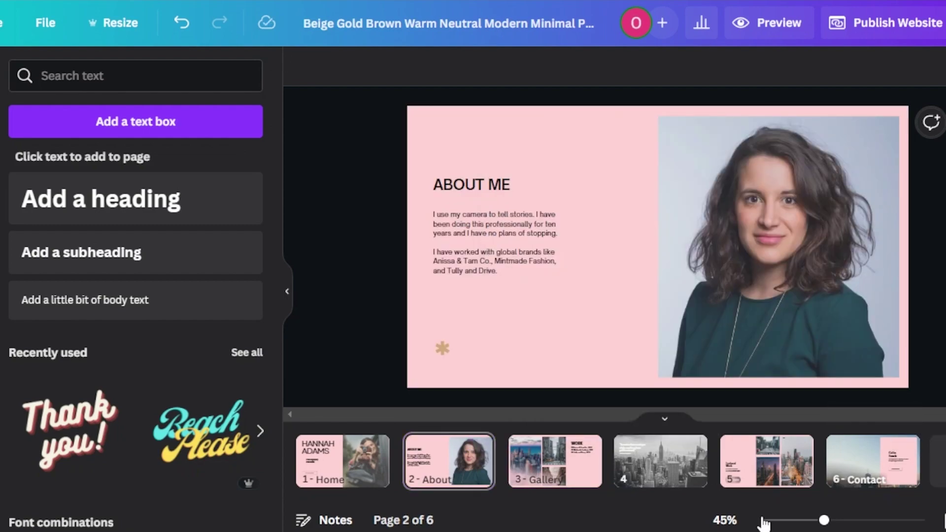
pyautogui.moveTo(824, 524)
pyautogui.mouseDown()
pyautogui.moveTo(859, 524)
pyautogui.moveTo(815, 523)
pyautogui.moveTo(828, 523)
pyautogui.mouseUp()
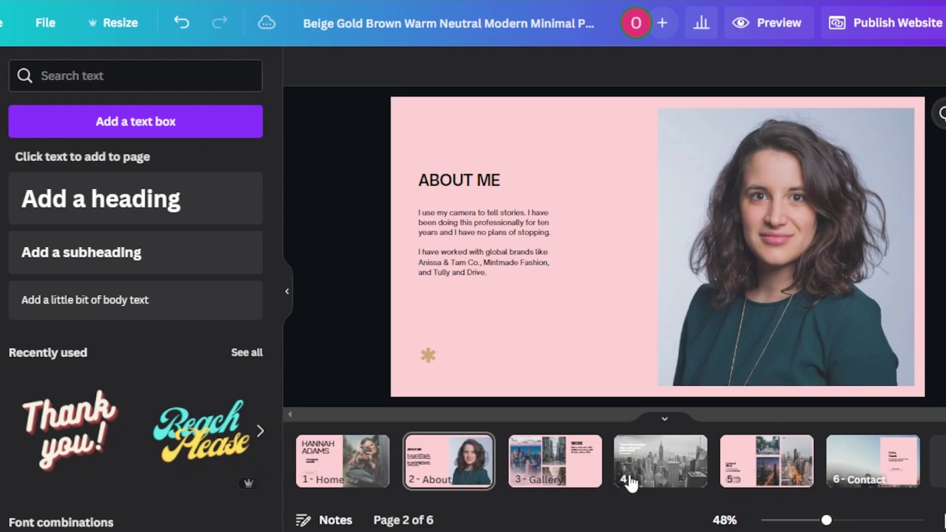
pyautogui.click(342, 471)
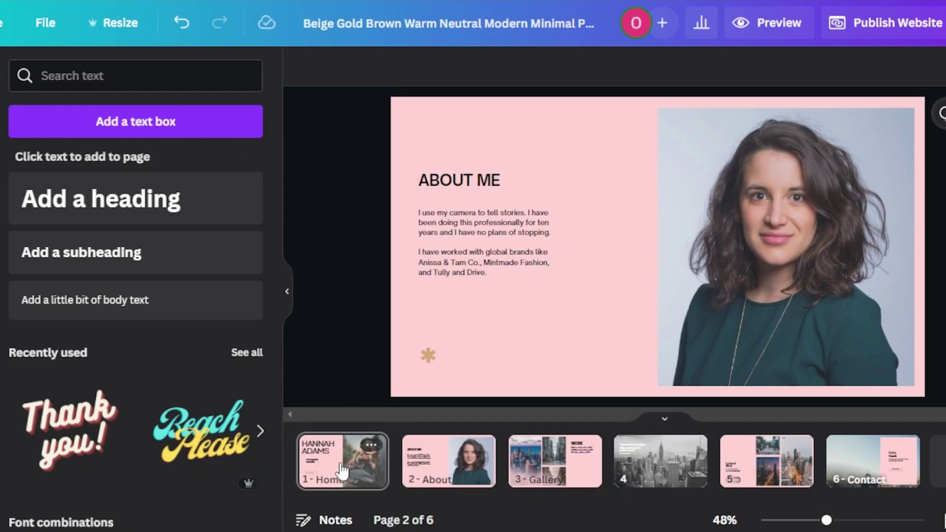
pyautogui.click(458, 461)
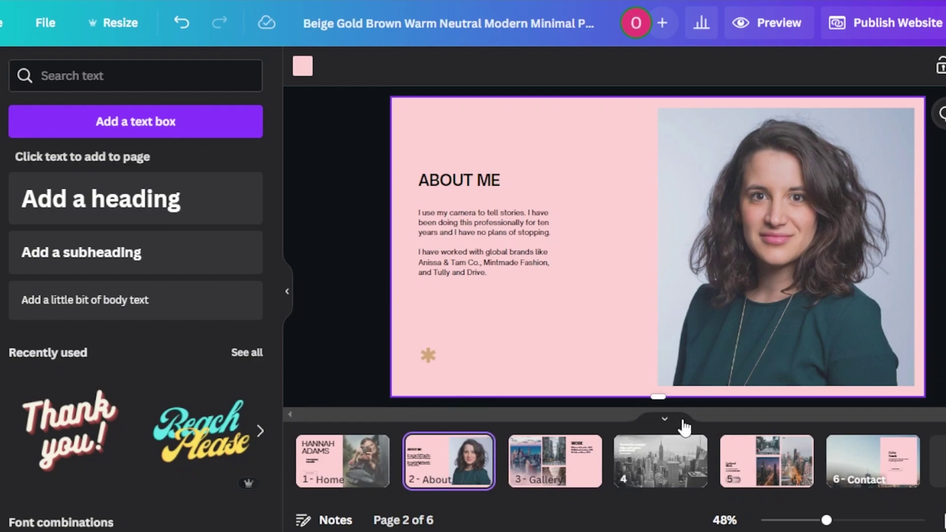
pyautogui.click(665, 418)
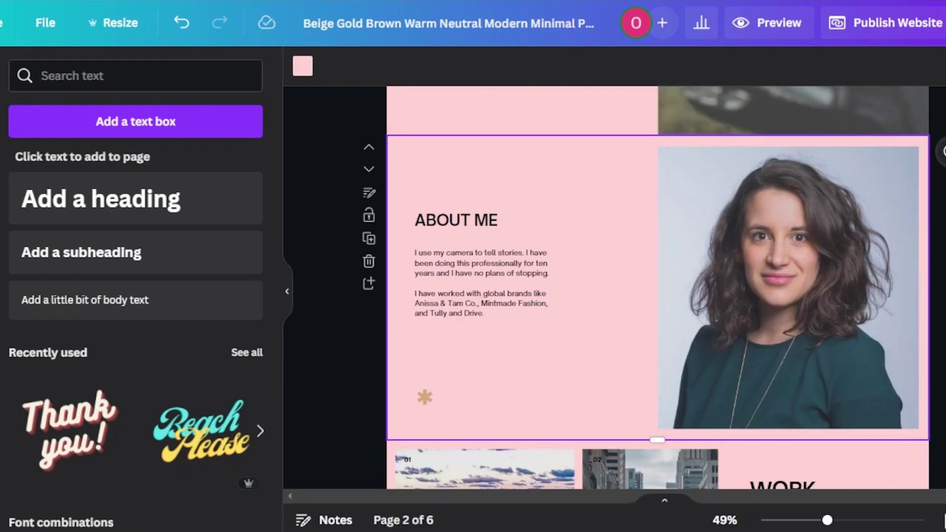
pyautogui.scroll(2, 783, 332)
pyautogui.scroll(-10, 769, 350)
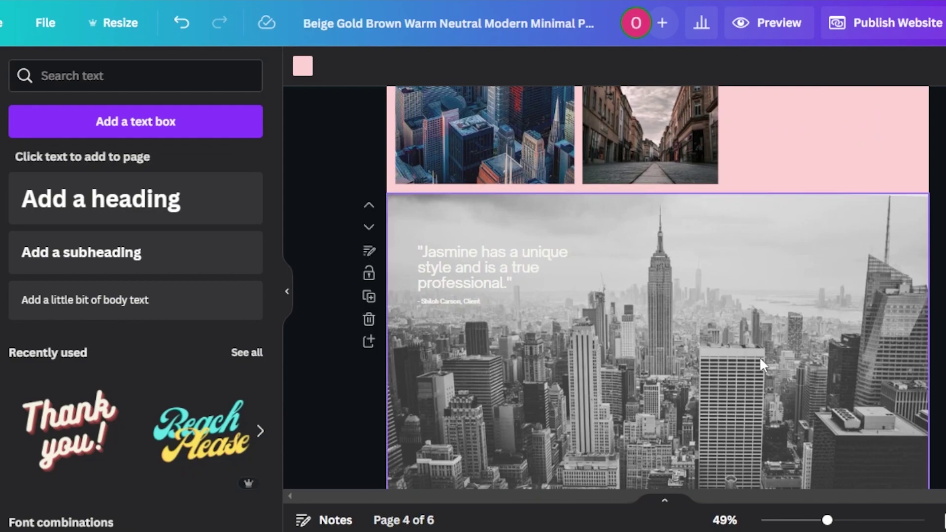
pyautogui.click(524, 17)
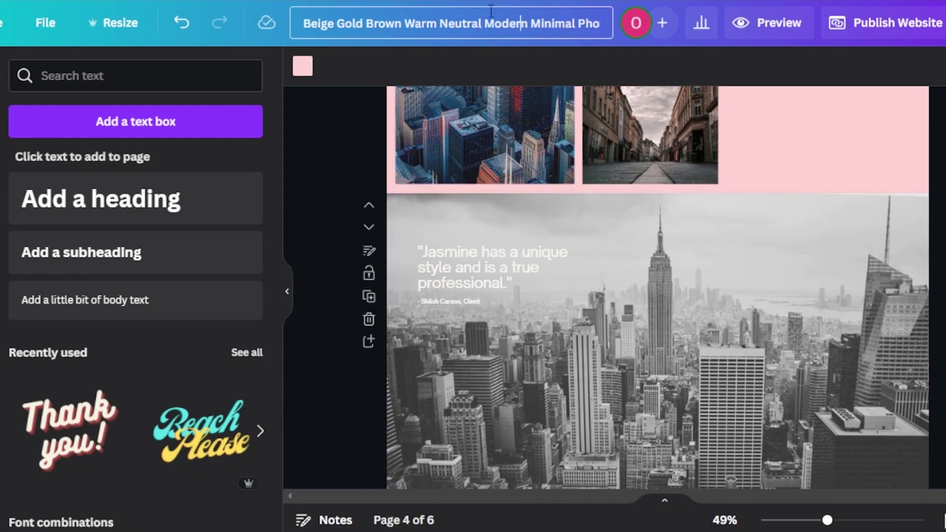
# Step: Preview the design as a website, then bring up the Publish to the web settings
pyautogui.click(775, 25)
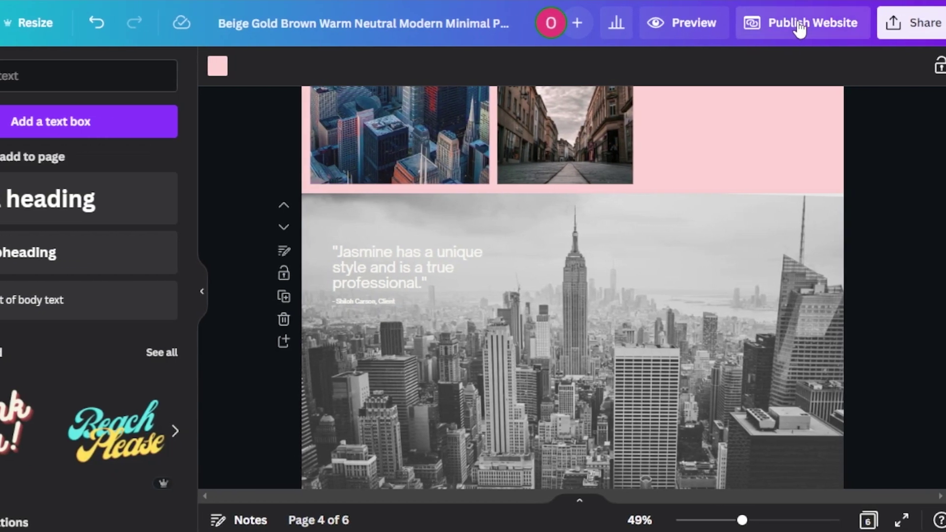
pyautogui.click(870, 22)
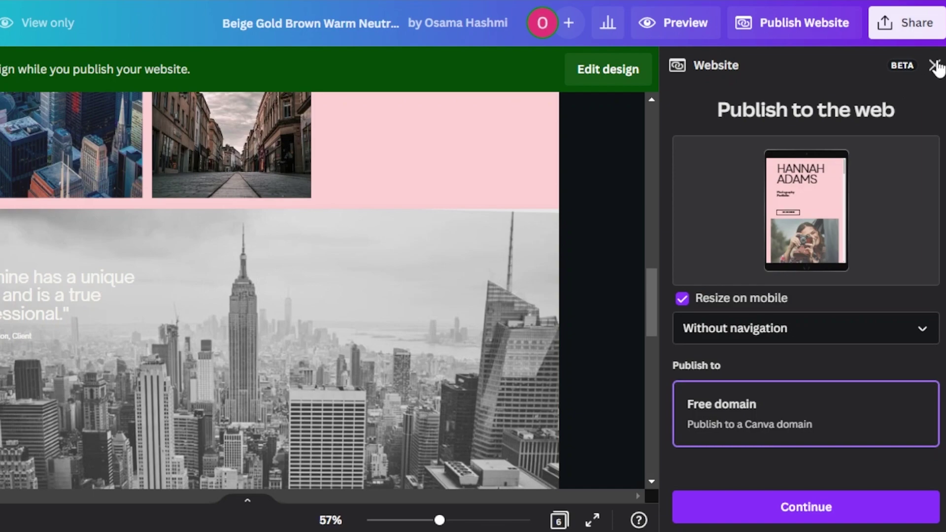
# Step: Close the website settings, check the Share panel's Download options, then dismiss the Share panel
pyautogui.click(934, 66)
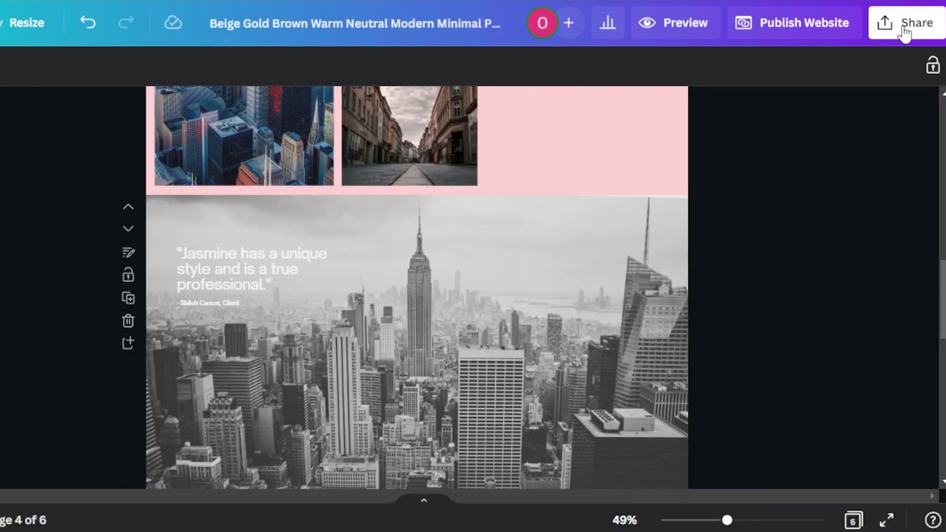
pyautogui.click(905, 33)
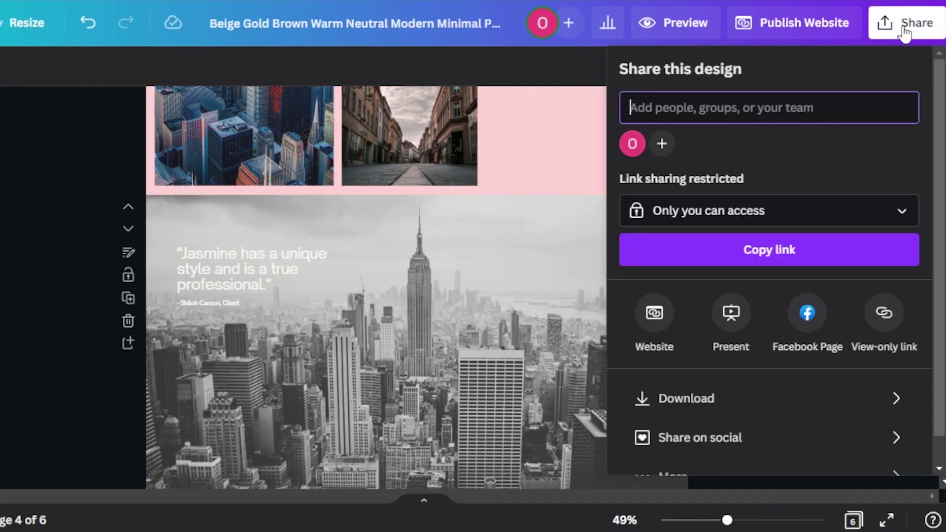
pyautogui.click(721, 413)
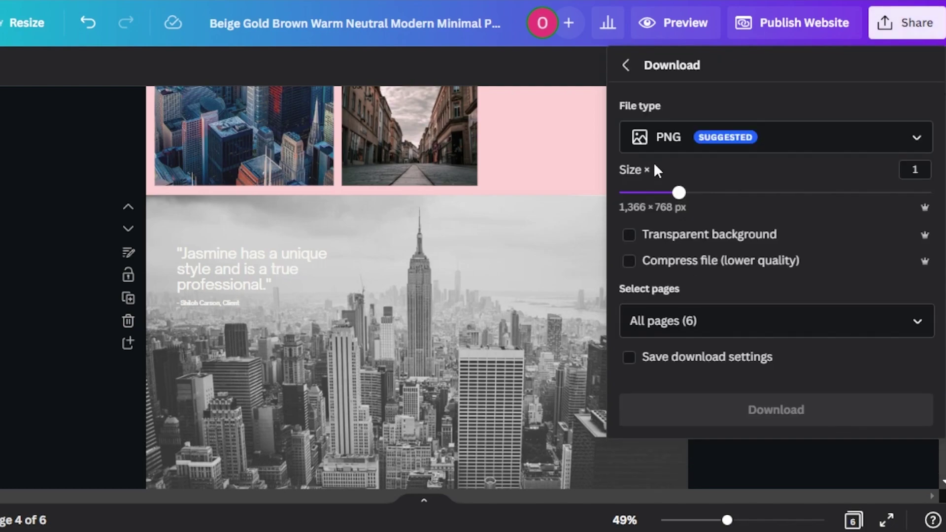
pyautogui.click(626, 66)
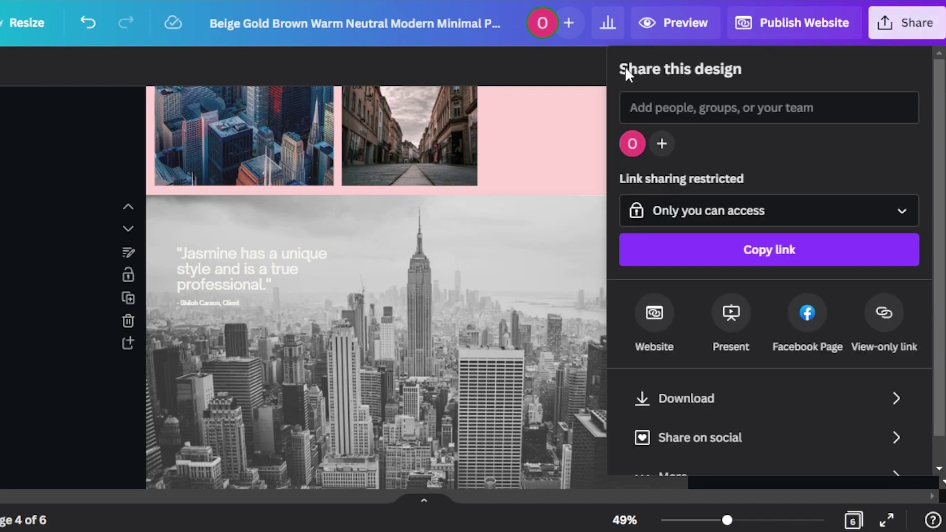
pyautogui.click(54, 227)
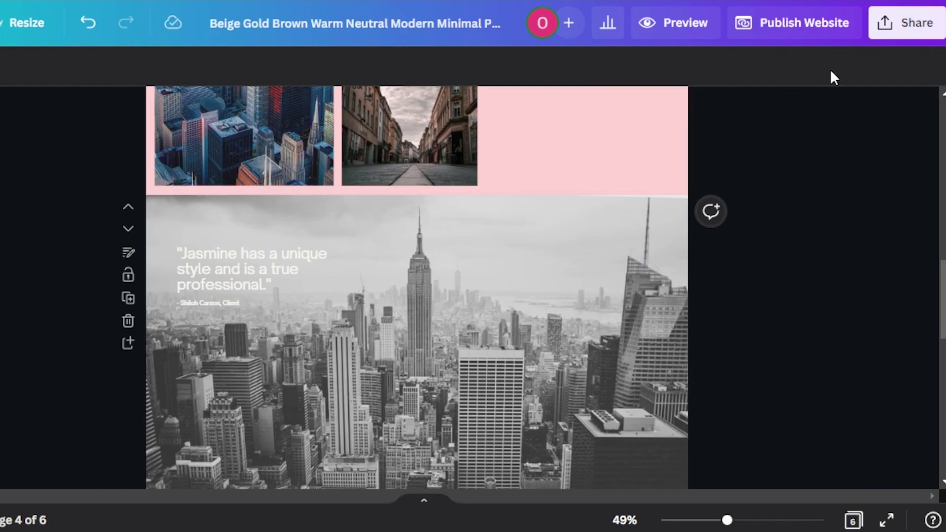
pyautogui.scroll(15, 366, 285)
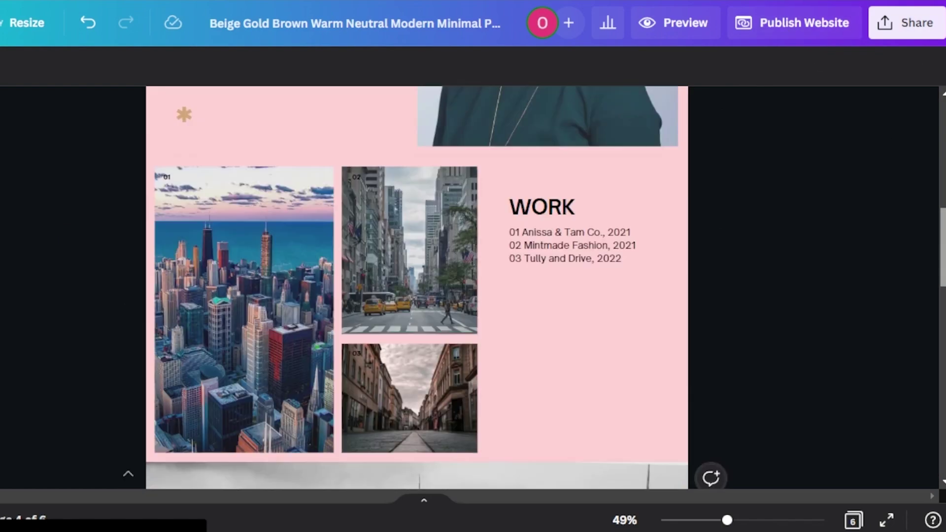